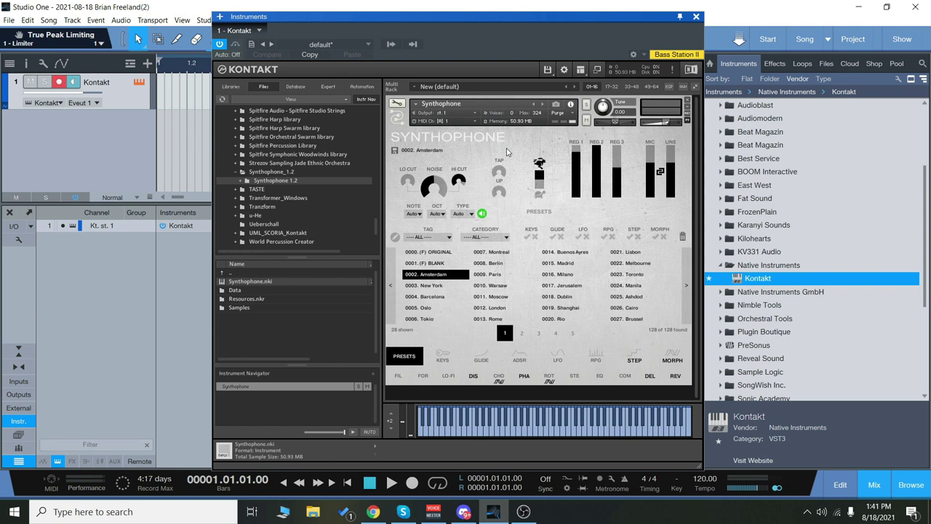
- Switch to Chrome, look through the Stylophone homepage on dubreq.com, and return to the Kontakt instrument
drag(525, 21, 520, 18)
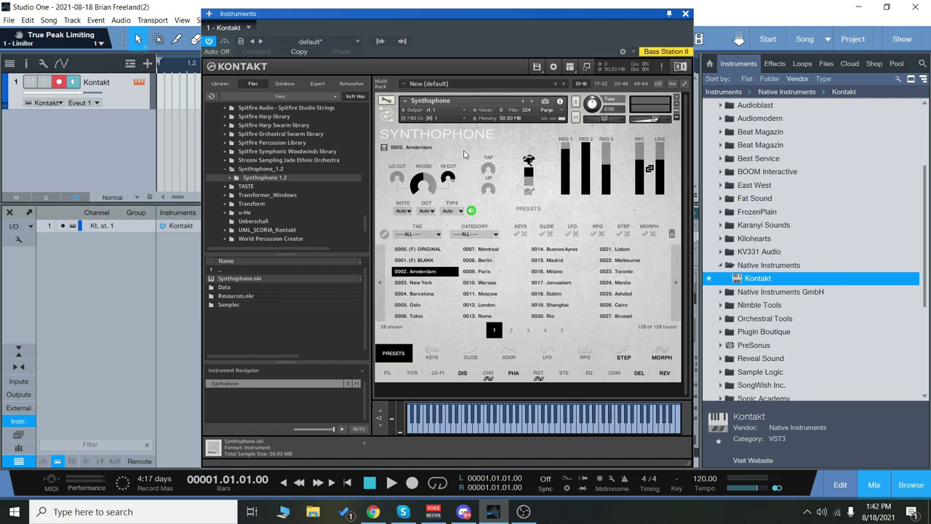
click(373, 512)
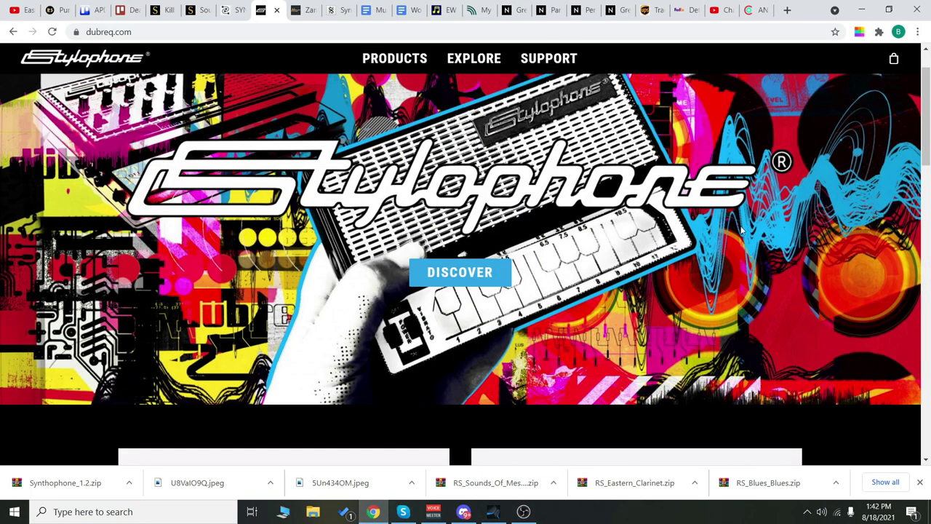
scroll(652, 328, down, 5)
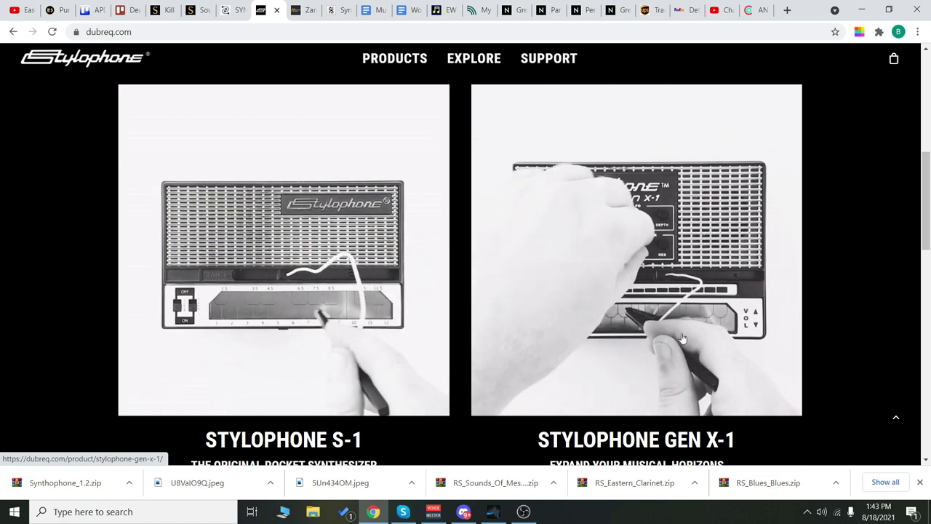
scroll(670, 338, up, 10)
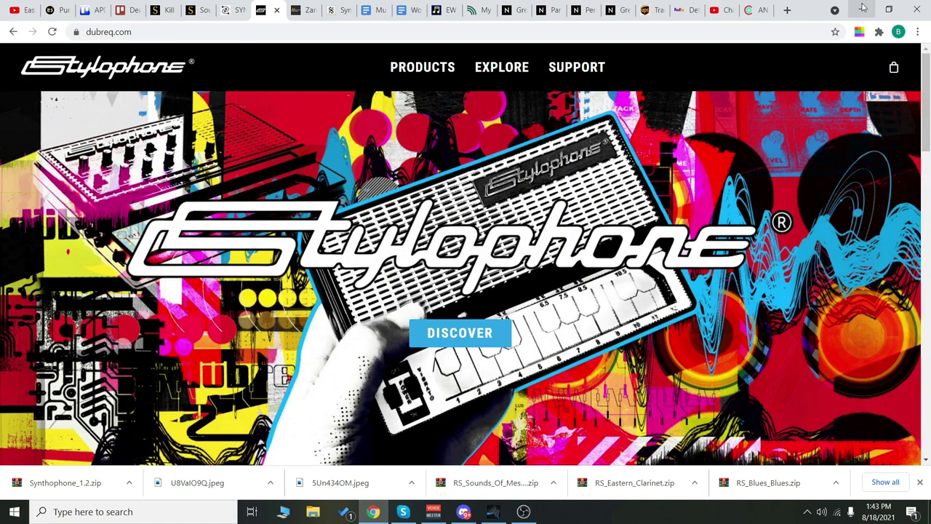
click(863, 7)
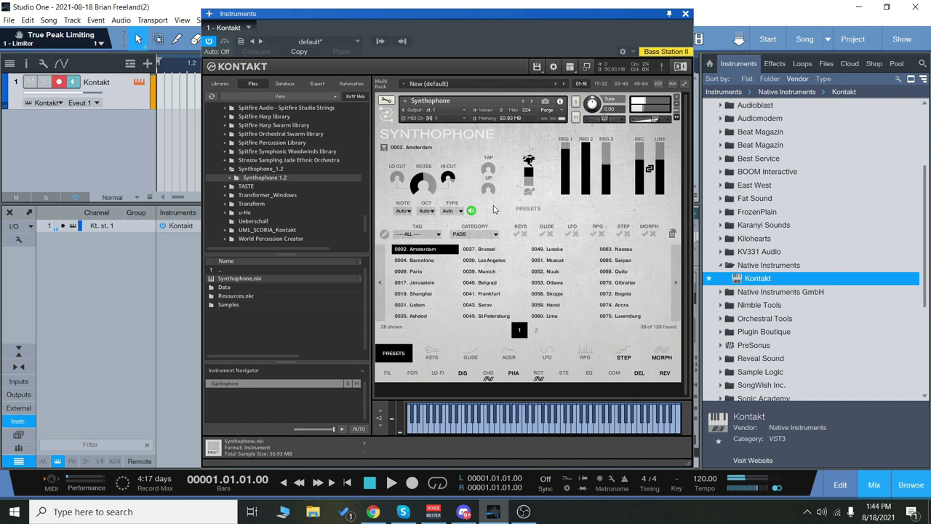
- Audition the Amsterdam preset's three registers by varying the REG 1, REG 2 and REG 3 levels, finishing with REG 2 at maximum
drag(572, 160, 572, 207)
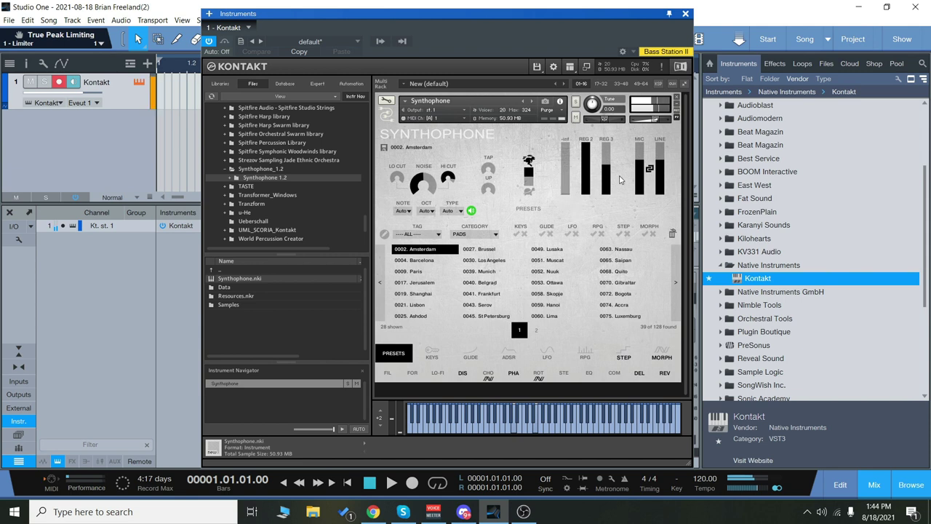
drag(588, 152, 614, 163)
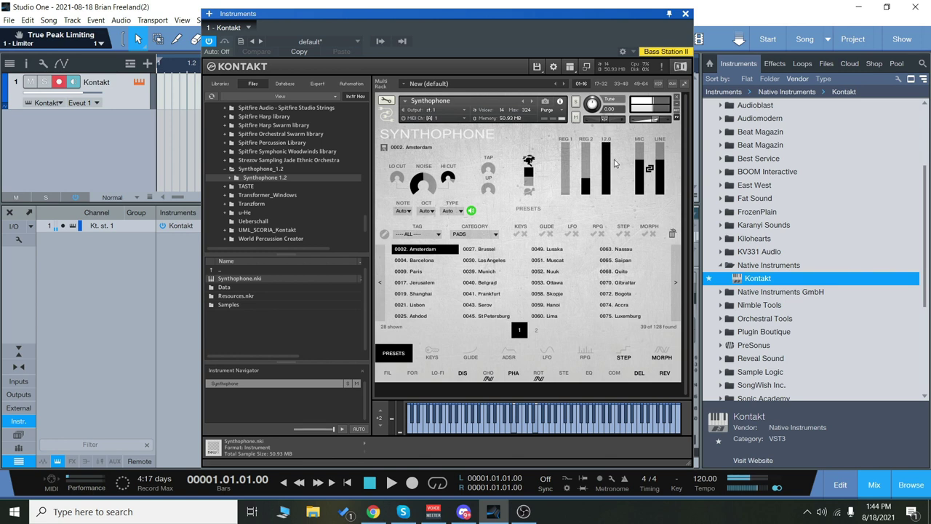
drag(564, 189, 610, 209)
drag(587, 155, 595, 211)
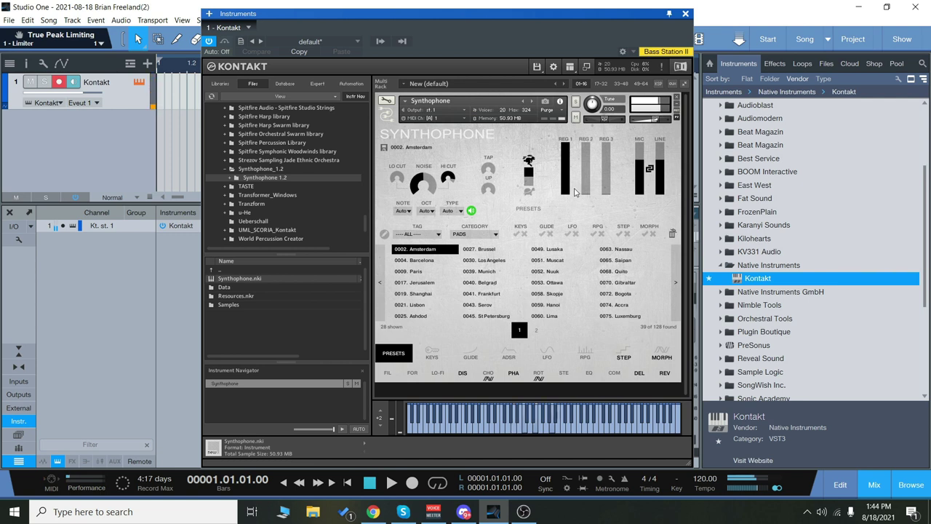
drag(586, 191, 559, 191)
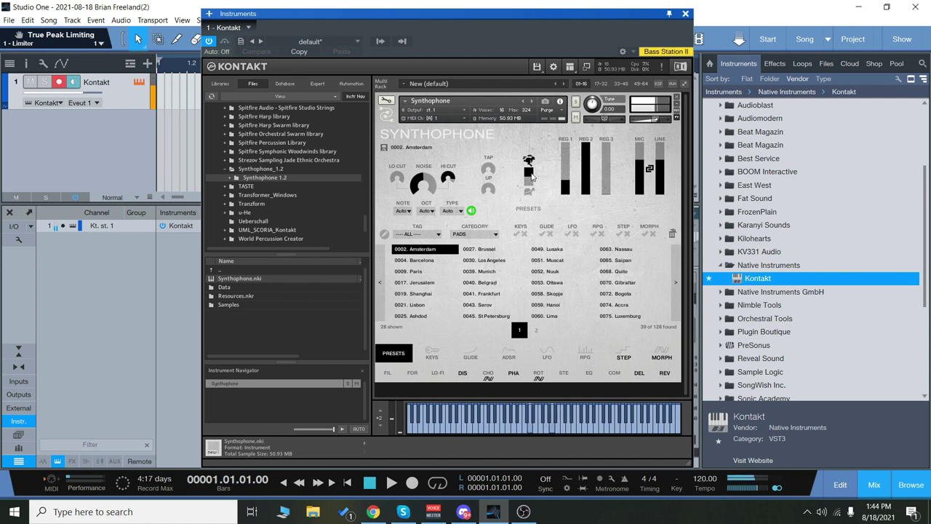
- Load the 0004. Barcelona preset, and try its slow and fast speeds and full noise before returning noise to -inf
click(427, 261)
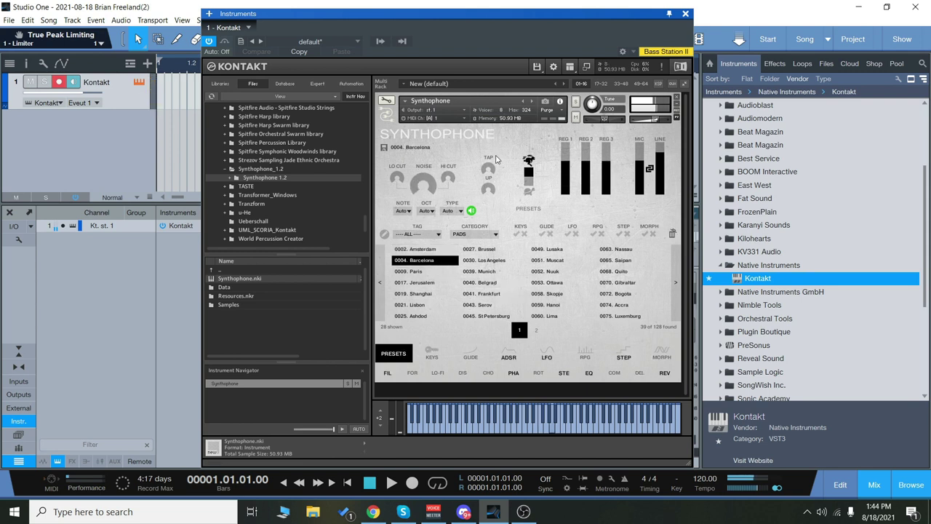
click(529, 183)
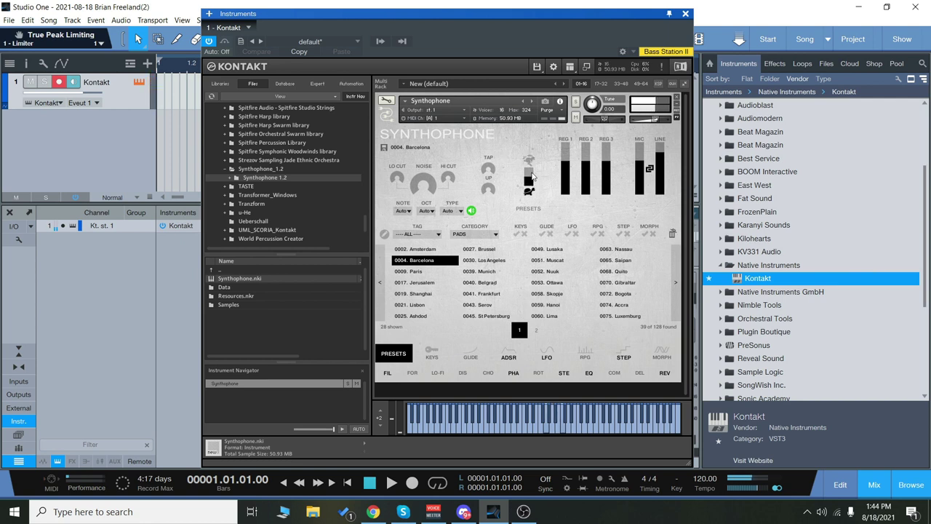
click(531, 174)
drag(429, 185, 429, 129)
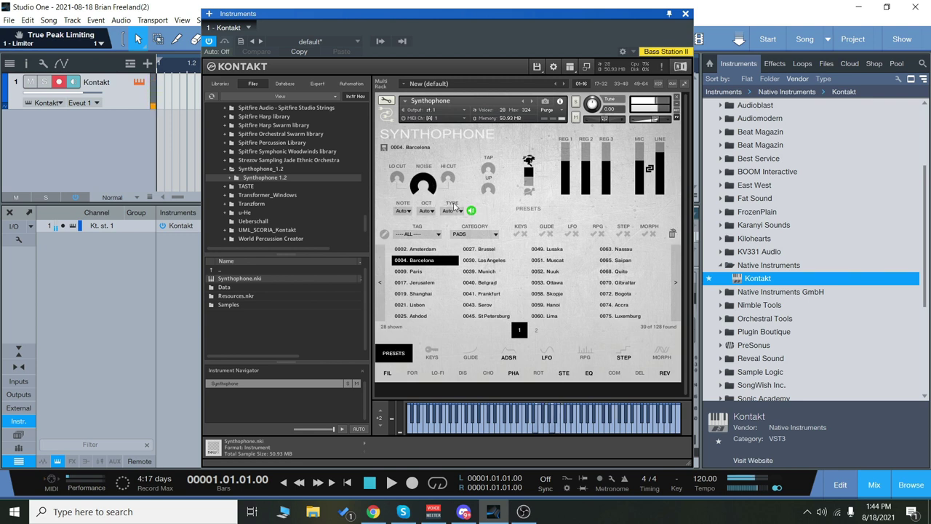
drag(429, 187, 433, 220)
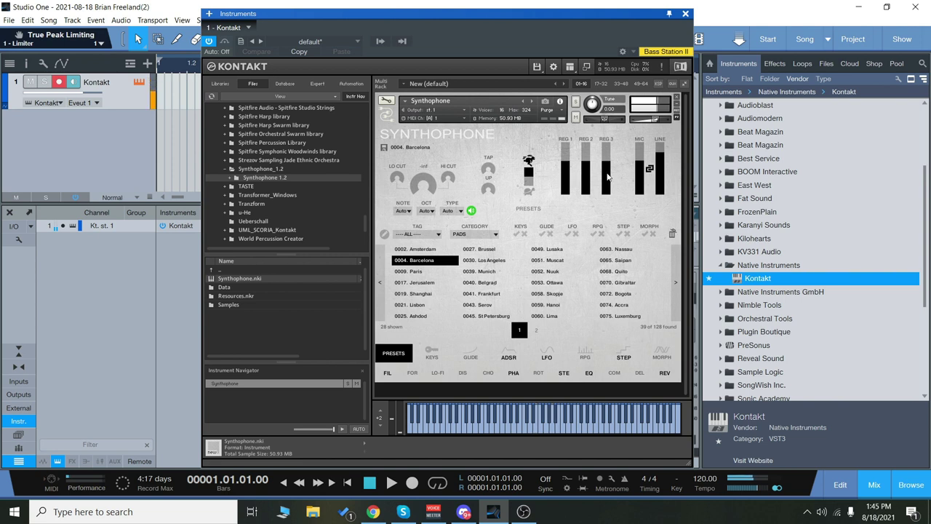
- Raise the MIC level to 12.0 and isolate the second register at 8.0 by silencing REG 1 and REG 3
drag(641, 167, 608, 204)
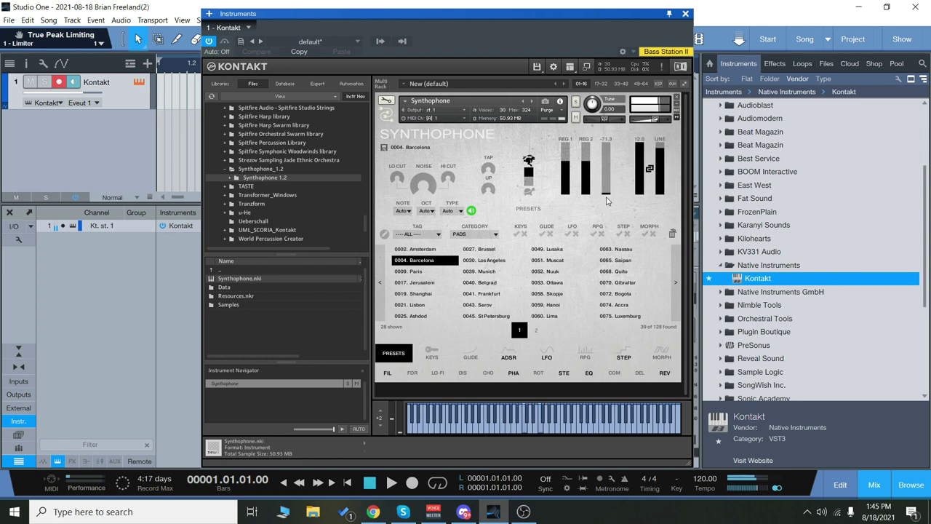
drag(565, 157, 567, 205)
mouse_move(588, 167)
mouse_down()
mouse_move(588, 186)
mouse_move(588, 143)
mouse_move(597, 170)
mouse_move(598, 160)
mouse_up()
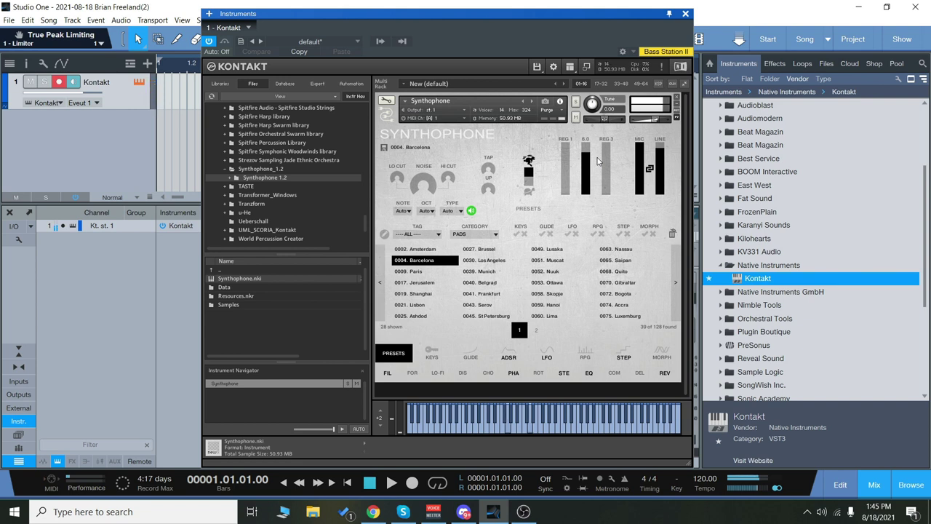
- Turn off the preset preview sound and load the 0039. Munich preset
click(472, 211)
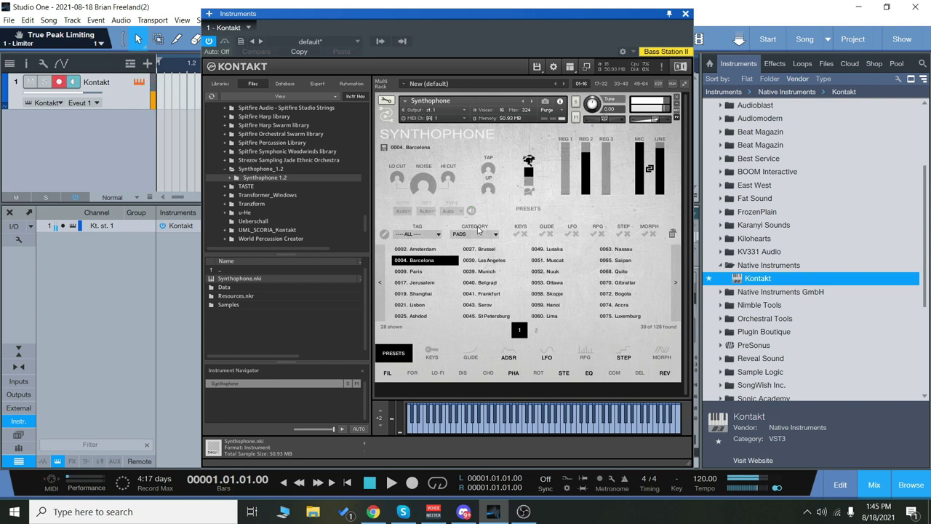
click(484, 273)
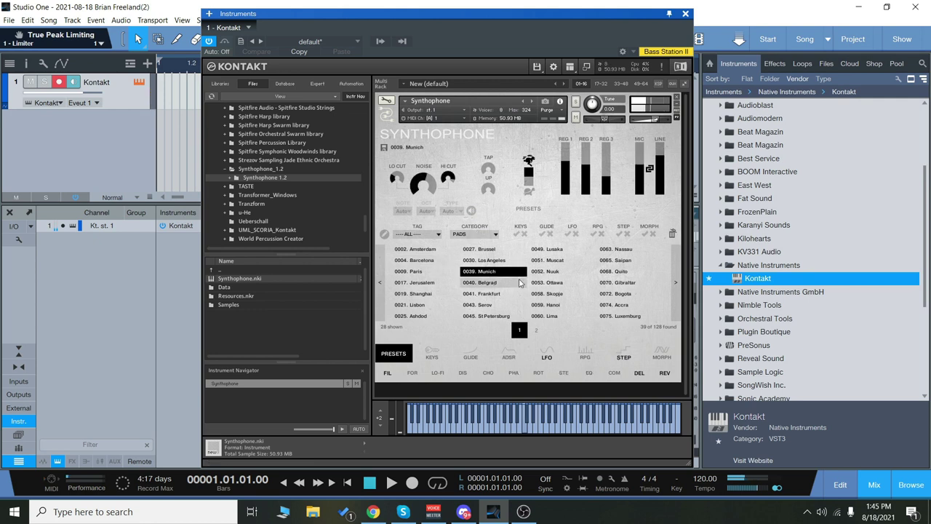
- Switch off both LFO A and LFO B in the Munich preset
click(555, 363)
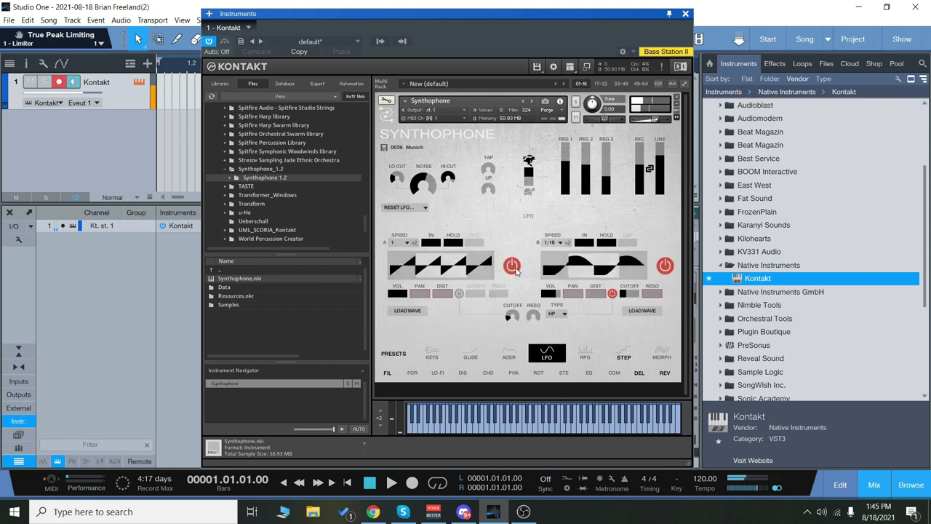
click(514, 268)
click(666, 268)
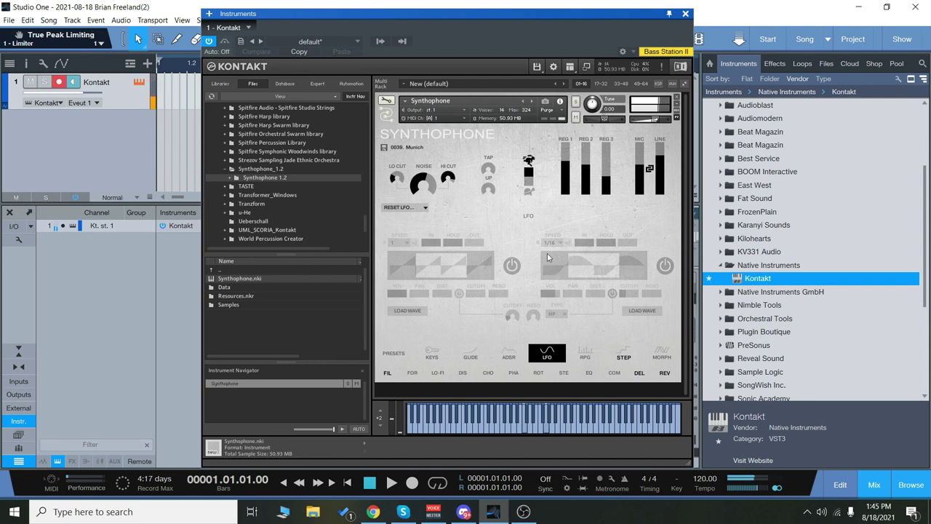
- Switch LFO A back on and try speeds of 1/64 and 1/8 T, finishing at 1/8
click(512, 267)
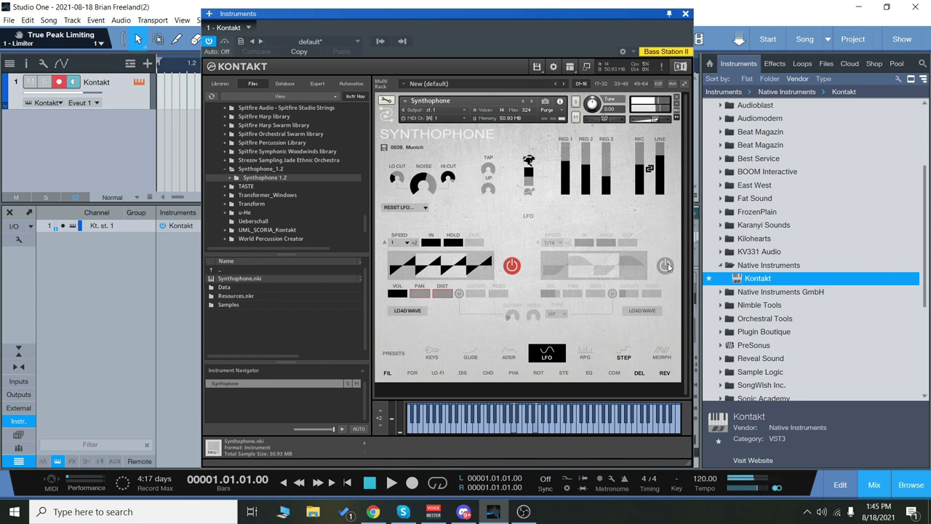
click(395, 242)
click(416, 260)
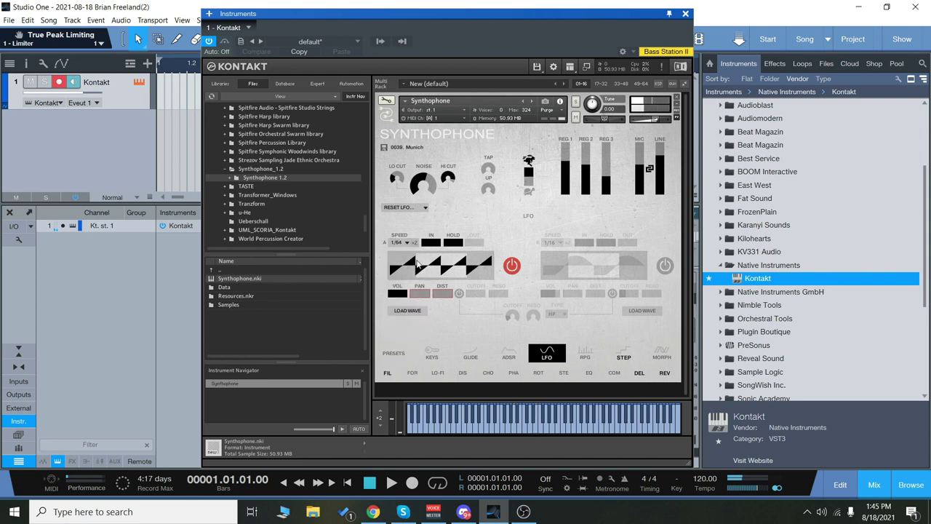
click(395, 242)
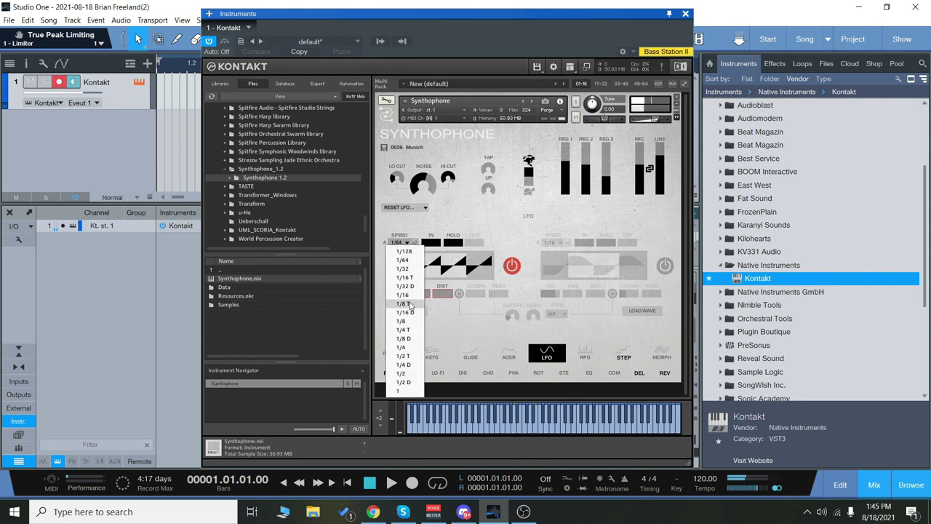
click(405, 289)
click(408, 244)
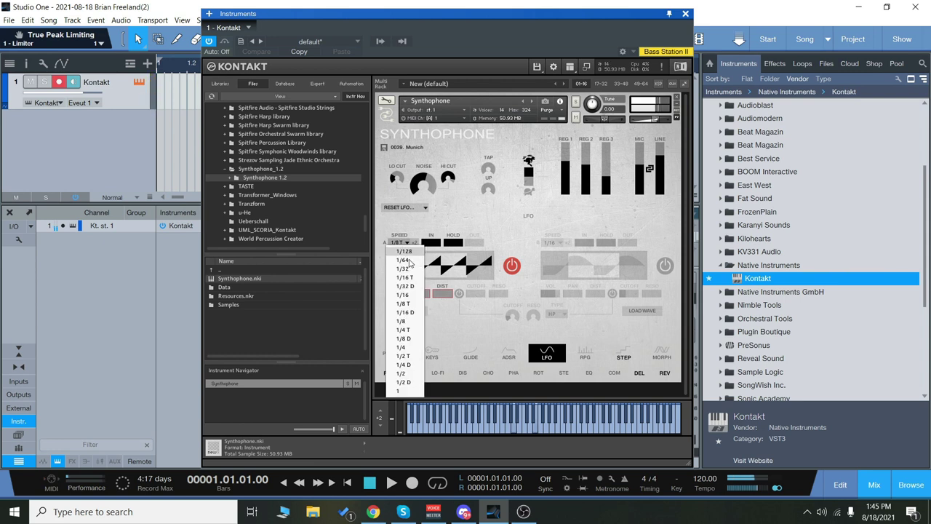
click(408, 318)
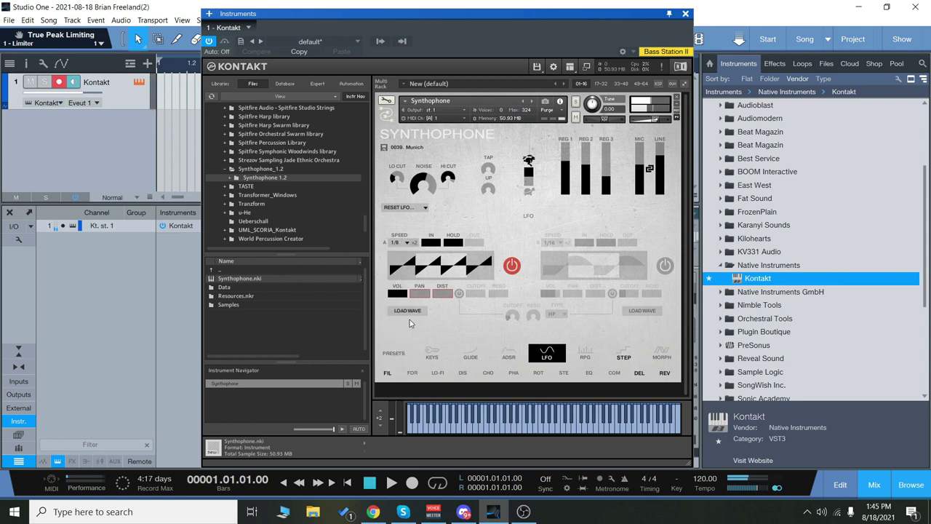
- Switch LFO B back on with its speed at 1/16, and set LFO A's speed to 1
click(665, 266)
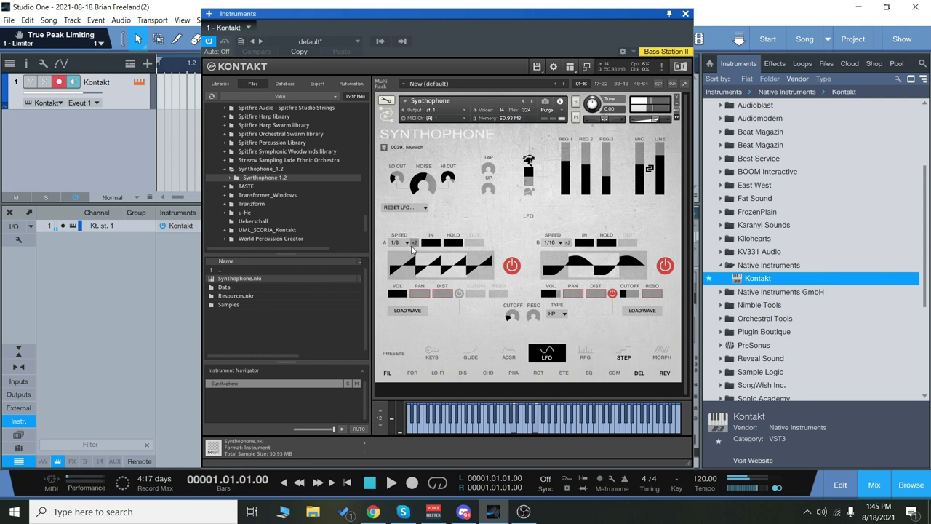
click(559, 243)
click(557, 294)
click(406, 243)
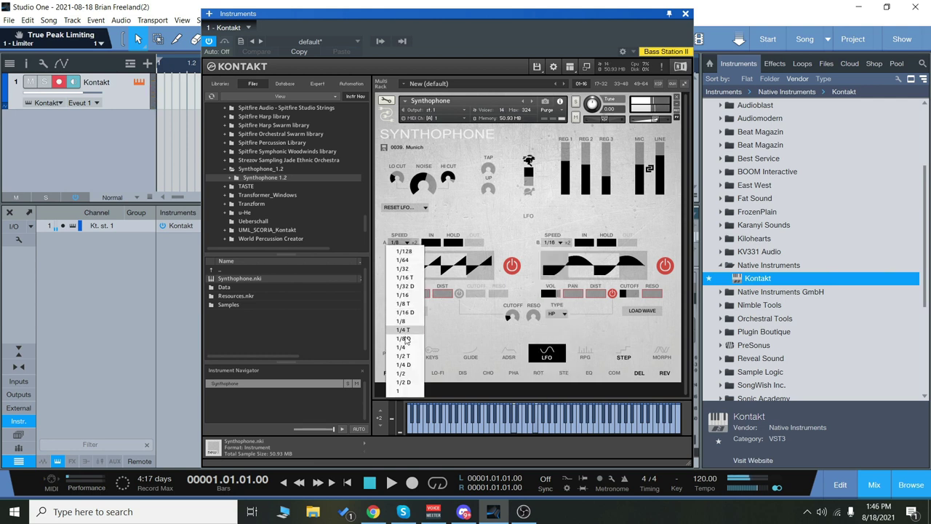
click(406, 391)
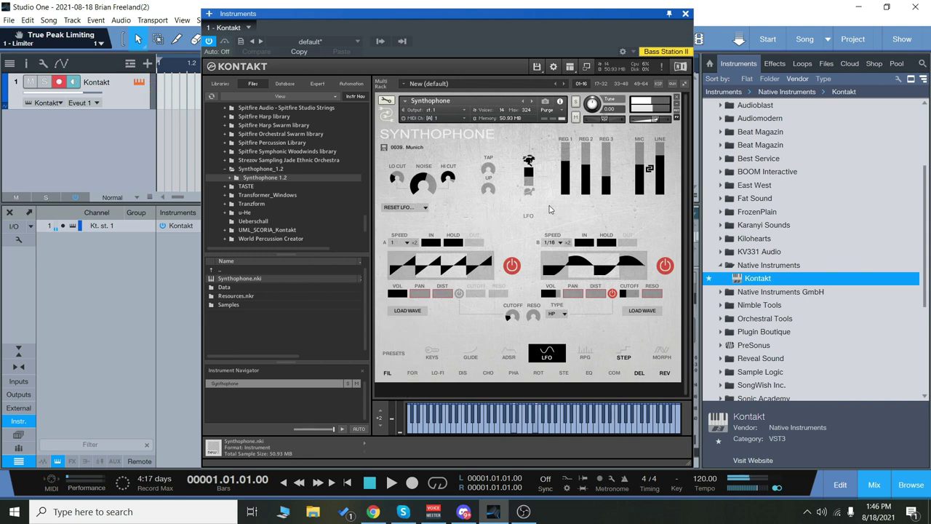
- Switch on step sequencer B for the Munich preset
click(633, 356)
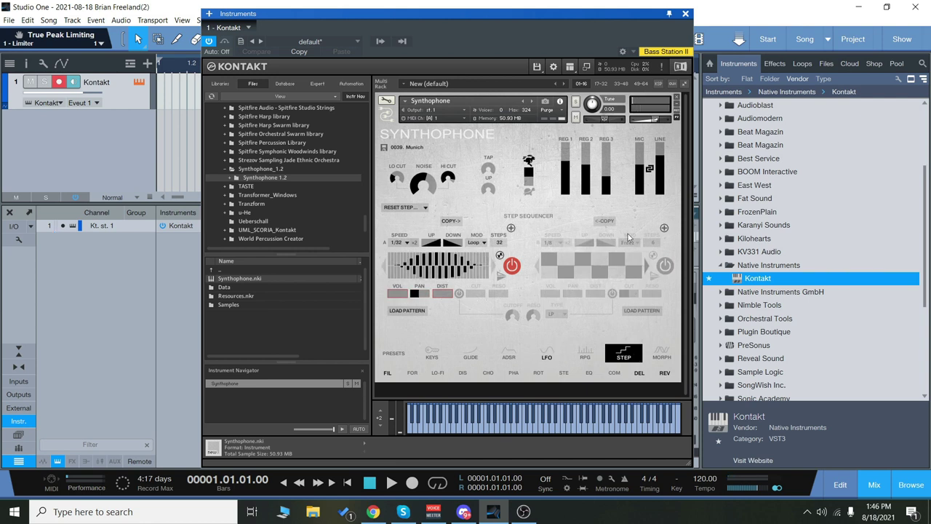
click(664, 229)
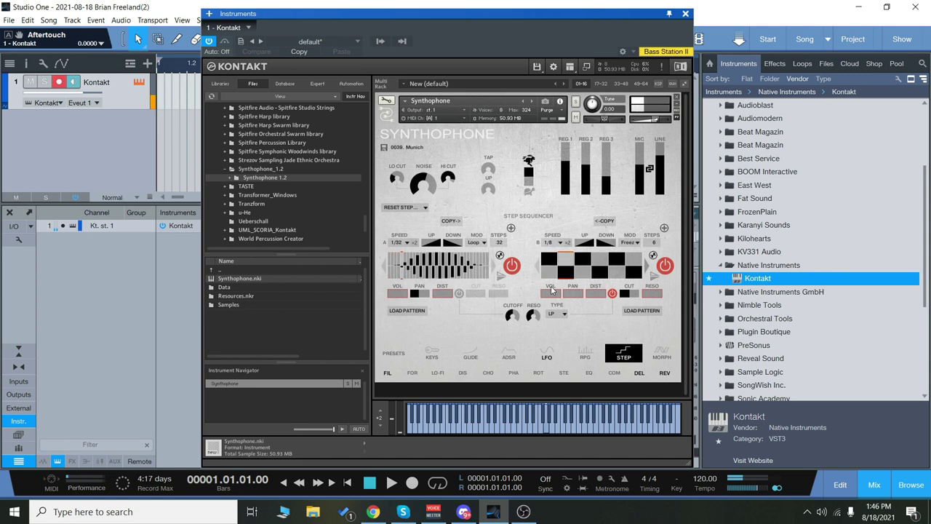
- Load the 0127. Pisa preset, and switch on its step sequencer B after checking the LFO and RPG settings
click(394, 353)
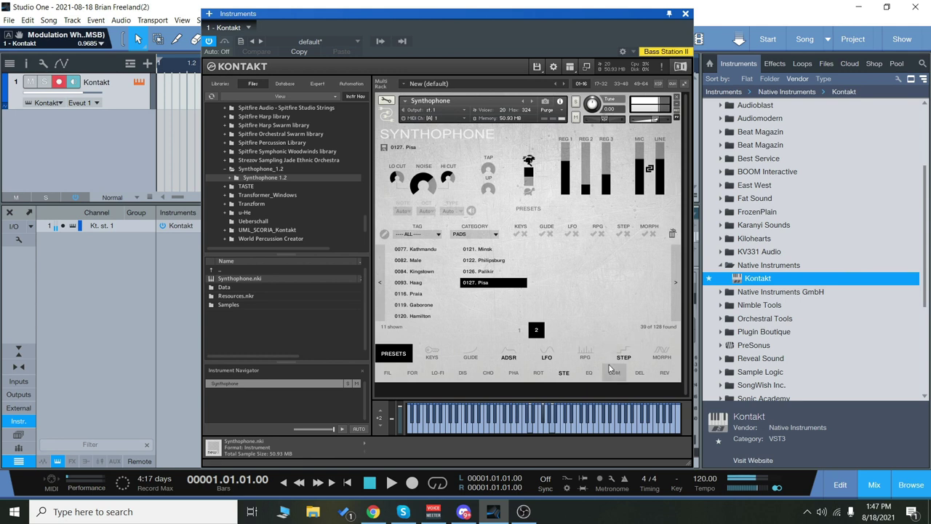
click(547, 354)
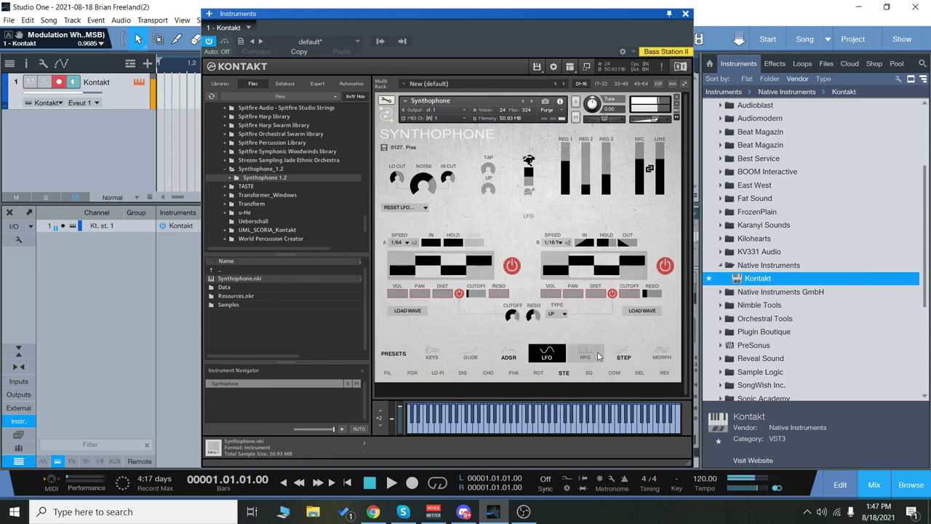
click(585, 357)
click(624, 356)
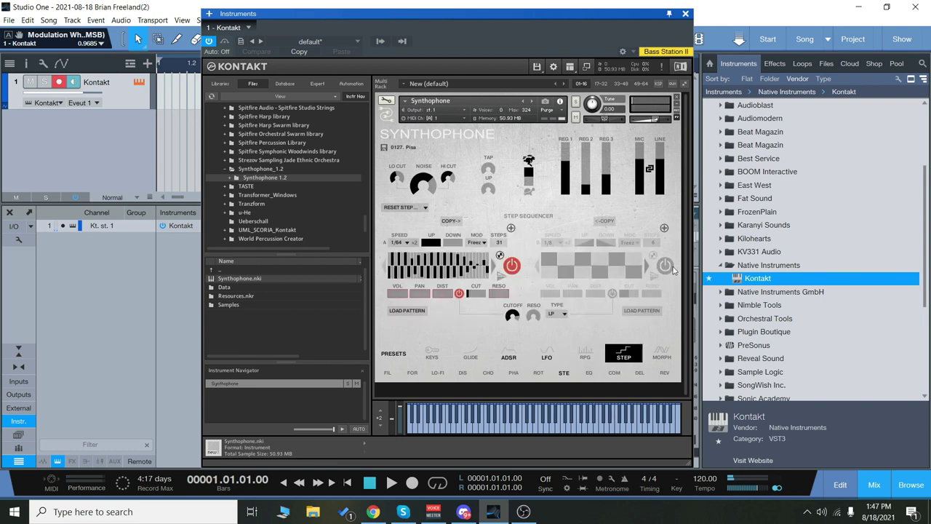
click(665, 266)
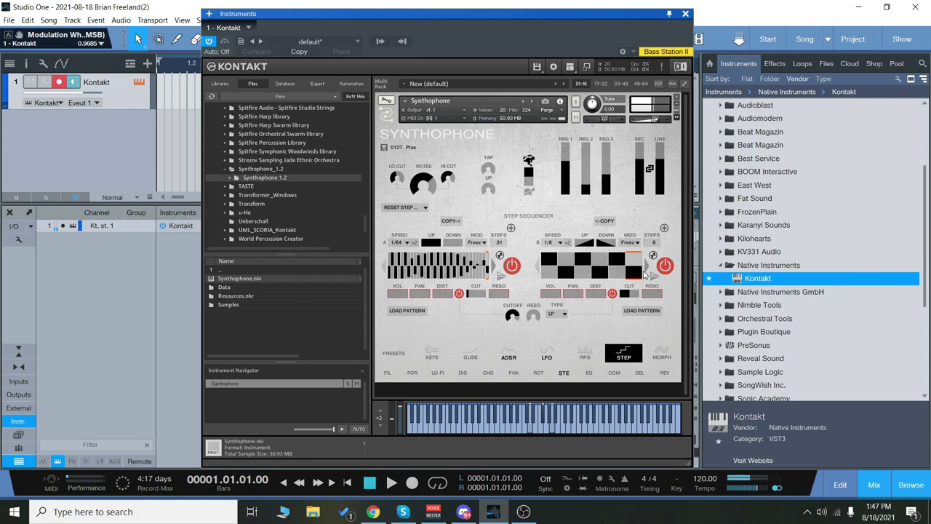
- List presets from all categories and load 0002. Amsterdam followed by 0016. Milano
click(394, 353)
click(419, 270)
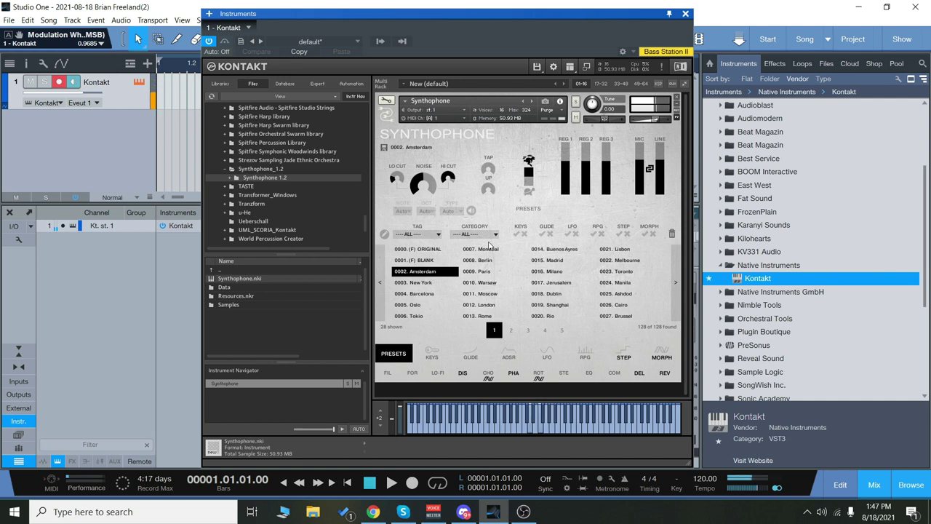
click(554, 275)
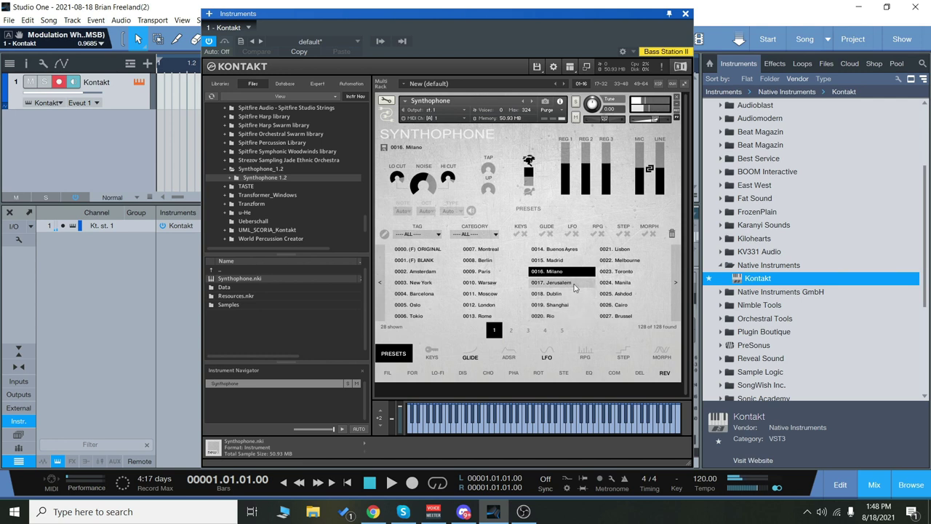
- Load presets 0017. Jerusalem, 0045. St Petersburg and 0053. Ottawa, and check the step sequencer settings of Ottawa
click(574, 287)
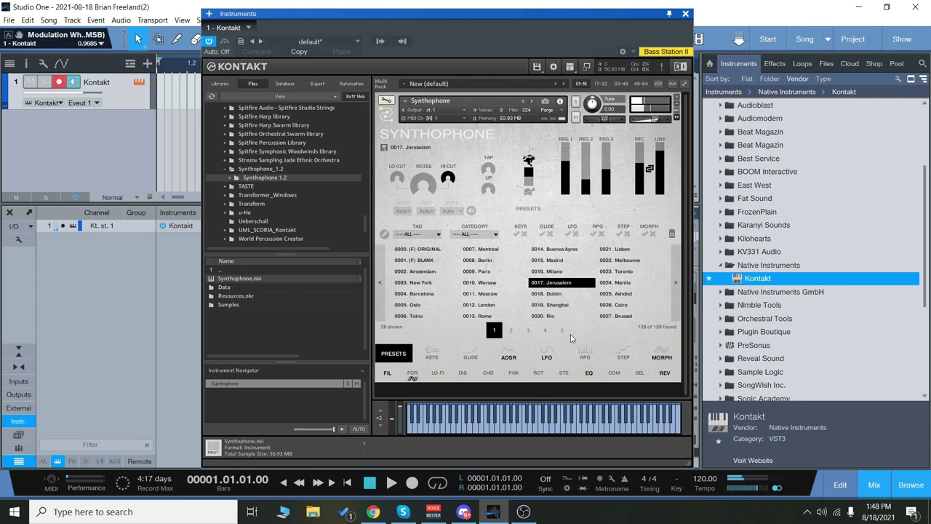
click(511, 329)
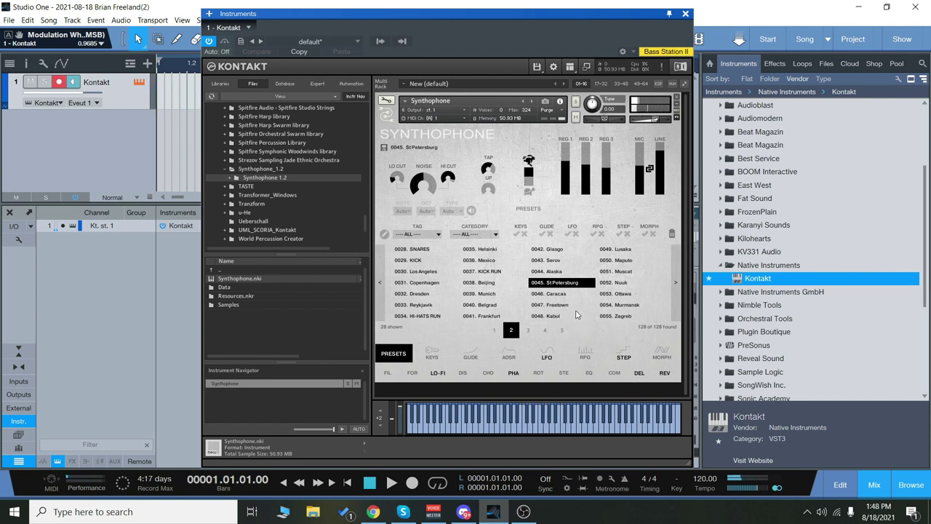
click(624, 294)
click(623, 357)
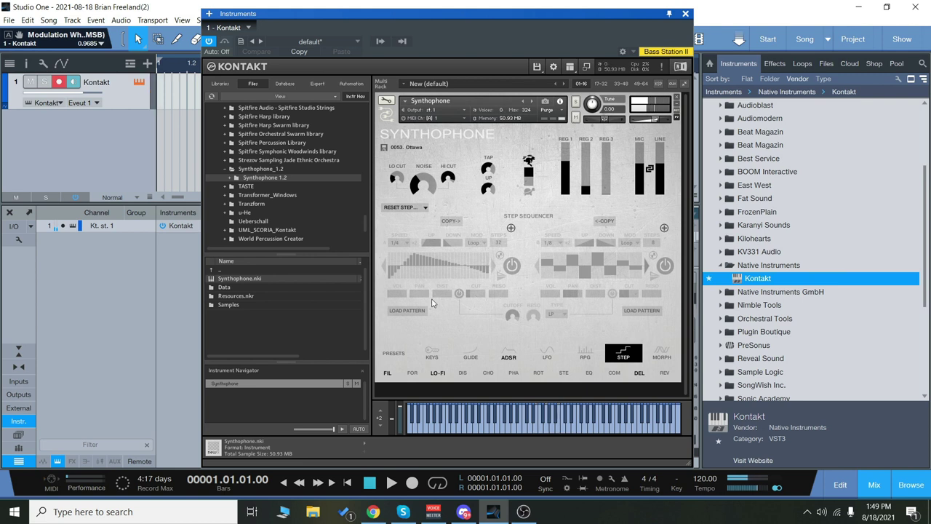
click(393, 354)
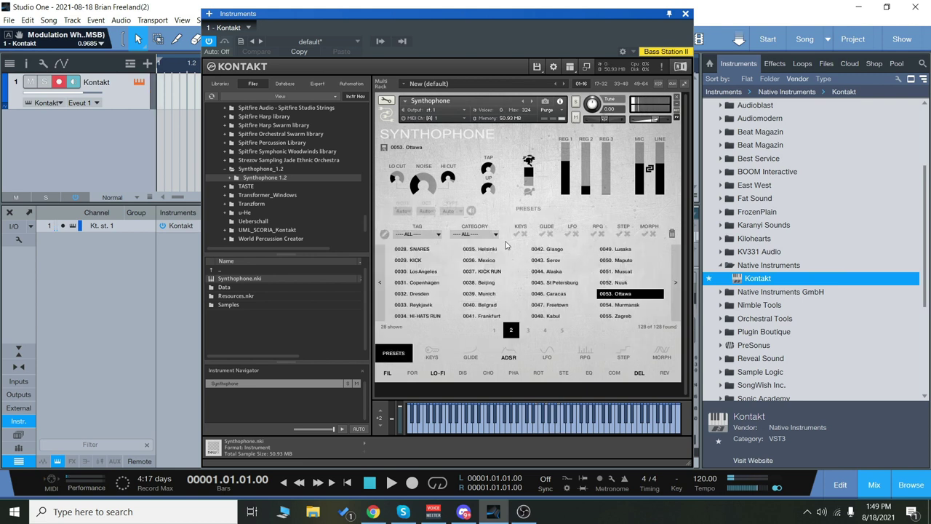
- Filter the presets to LEADS and, from its second page, audition 0090. Bratislava, 0112. Tirana, 0118. Cayenne and 0089. Prague
scroll(474, 234, down, 3)
click(419, 260)
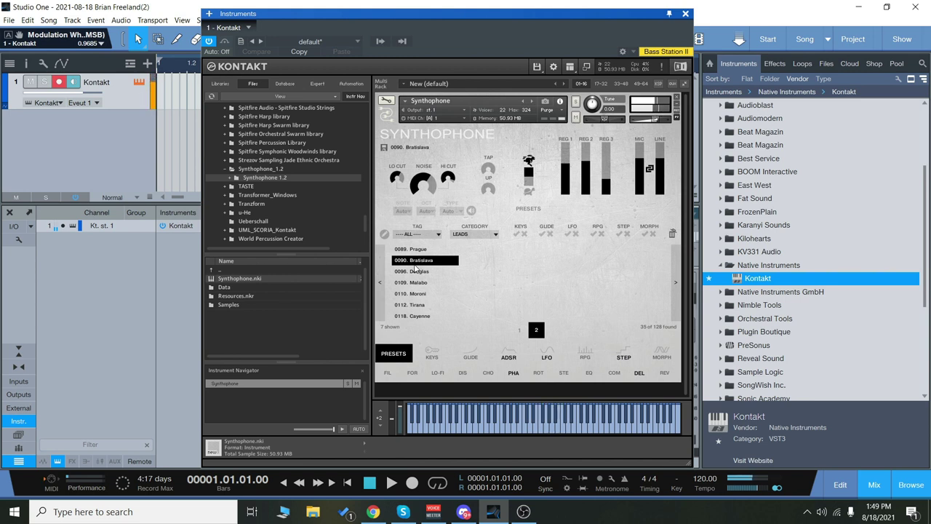
click(419, 305)
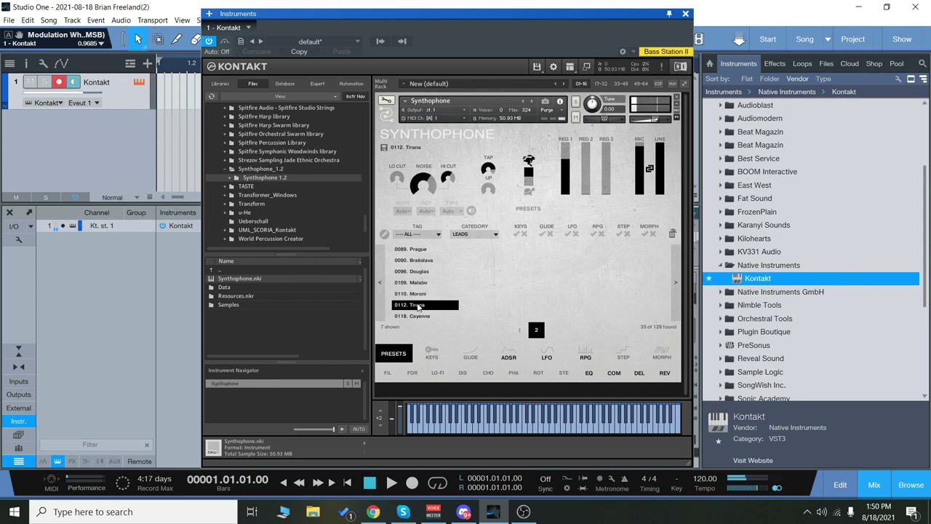
click(426, 319)
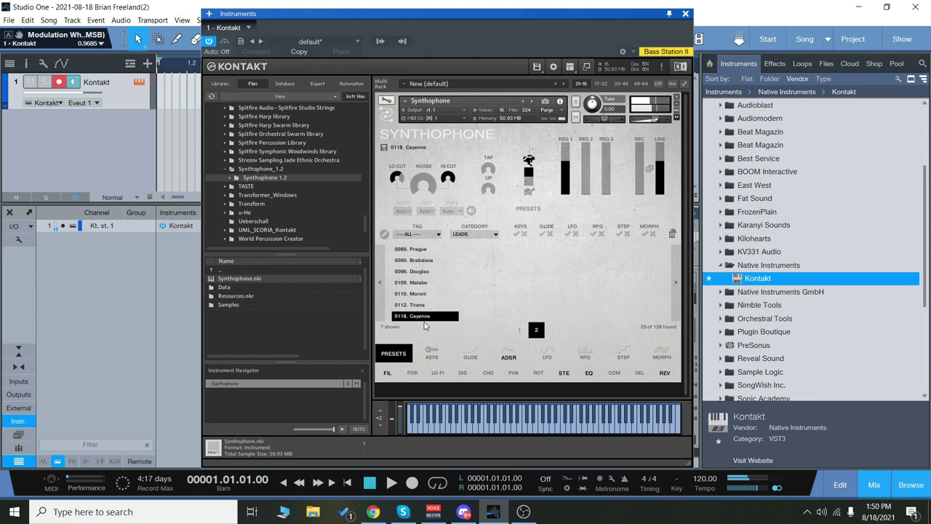
click(415, 250)
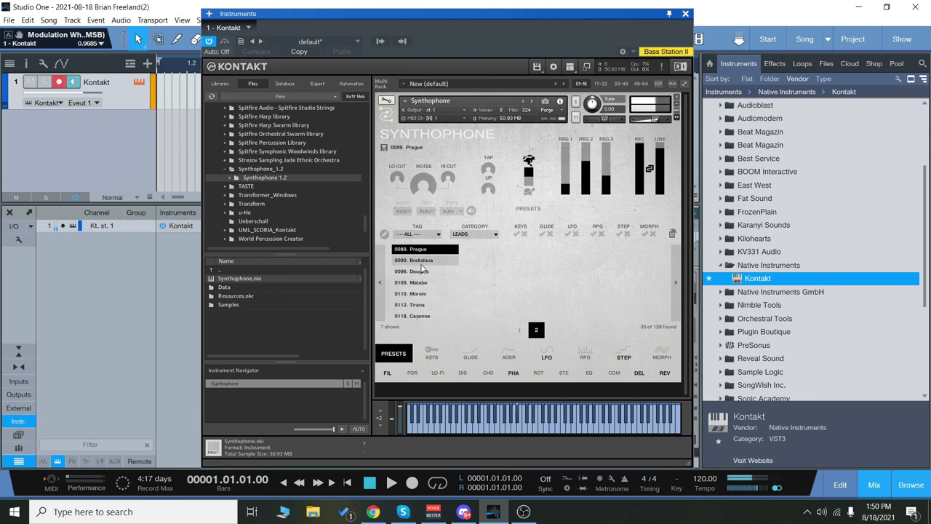
- From the first page of leads, audition 0016. Milano, 0005. Oslo, 0047. Freetown, 0078. Harare, 0081. Alofi and 0087. Lome
click(381, 286)
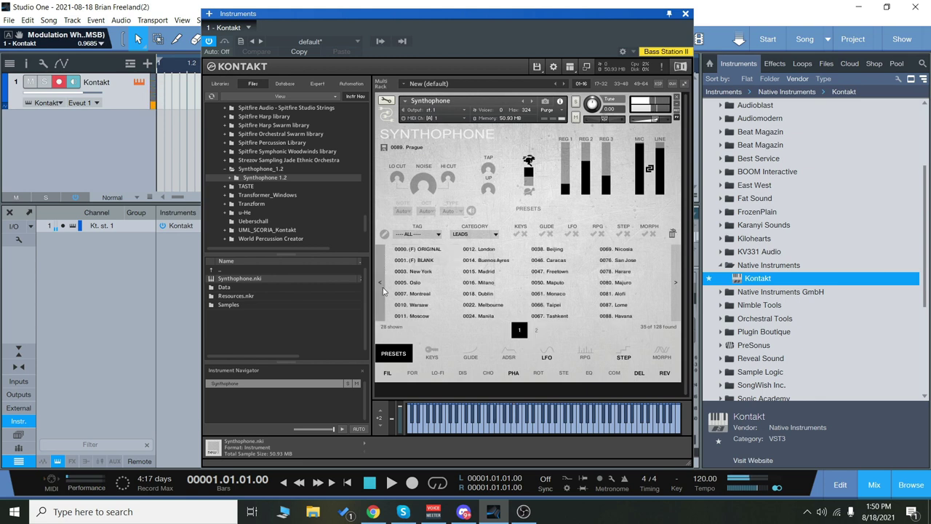
click(481, 288)
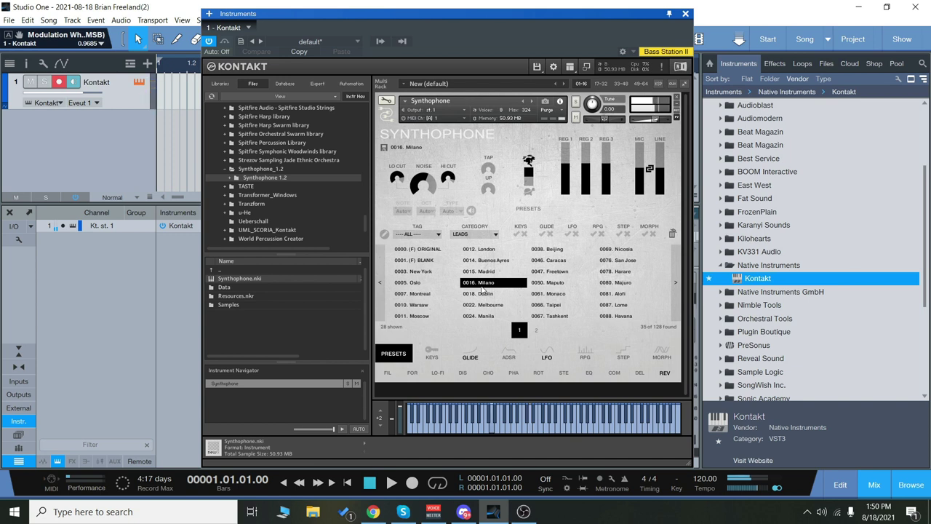
click(417, 284)
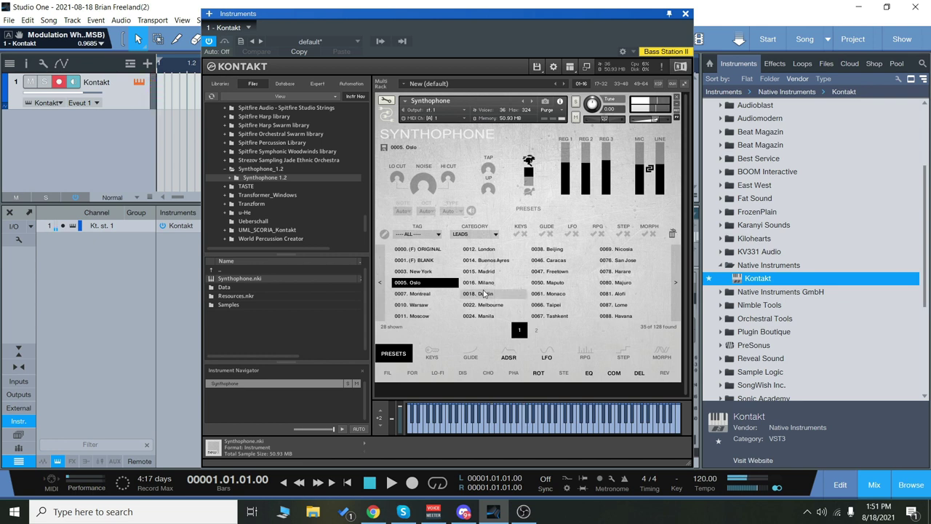
click(558, 273)
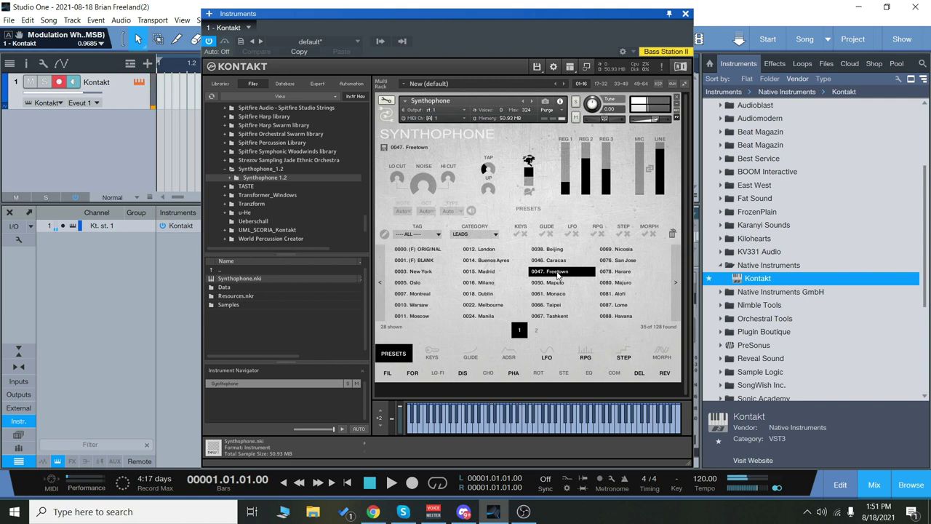
click(622, 272)
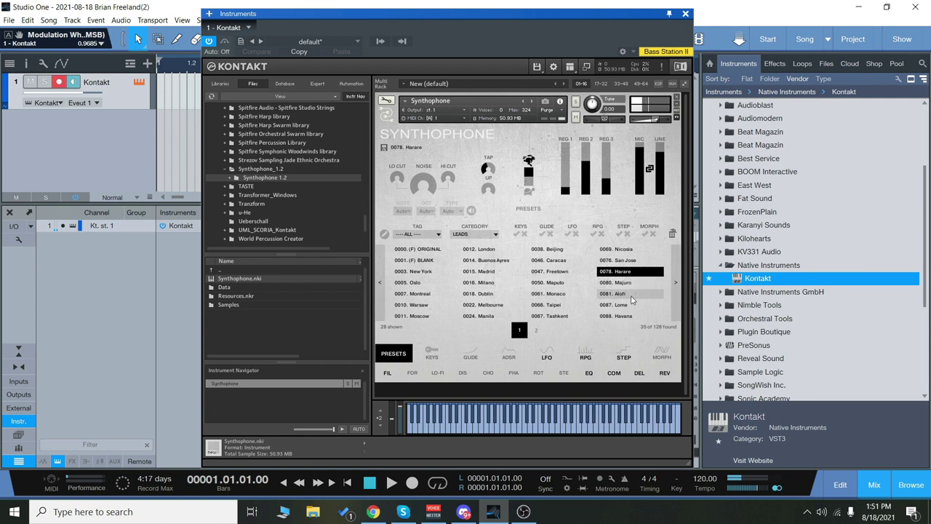
click(630, 297)
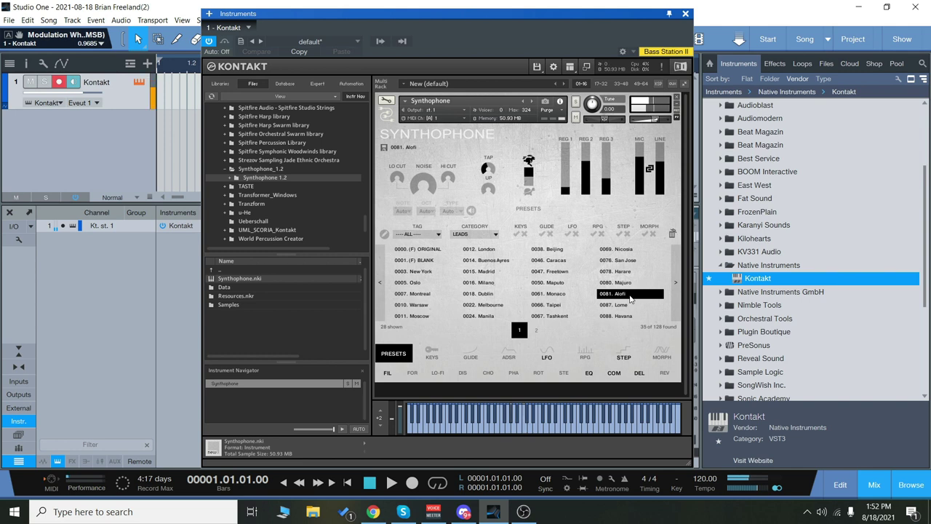
click(630, 306)
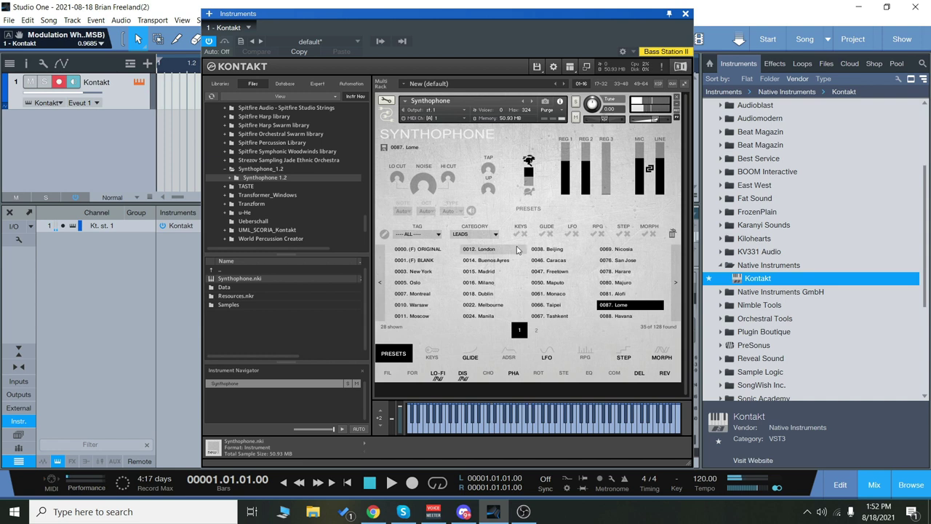
- Filter the presets to the BASS category and audition 0008. Berlin, 0020. Rio and 0048. Kabul
click(494, 235)
click(489, 269)
click(419, 261)
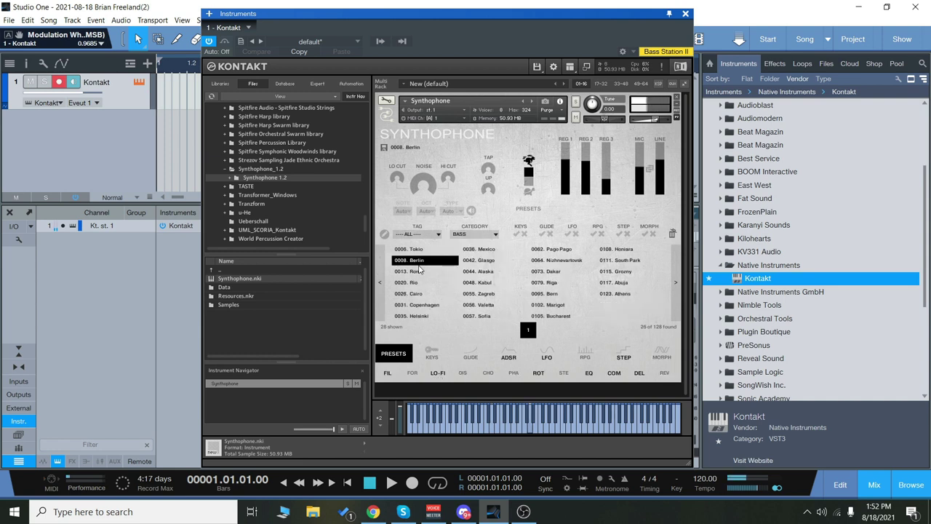
click(429, 284)
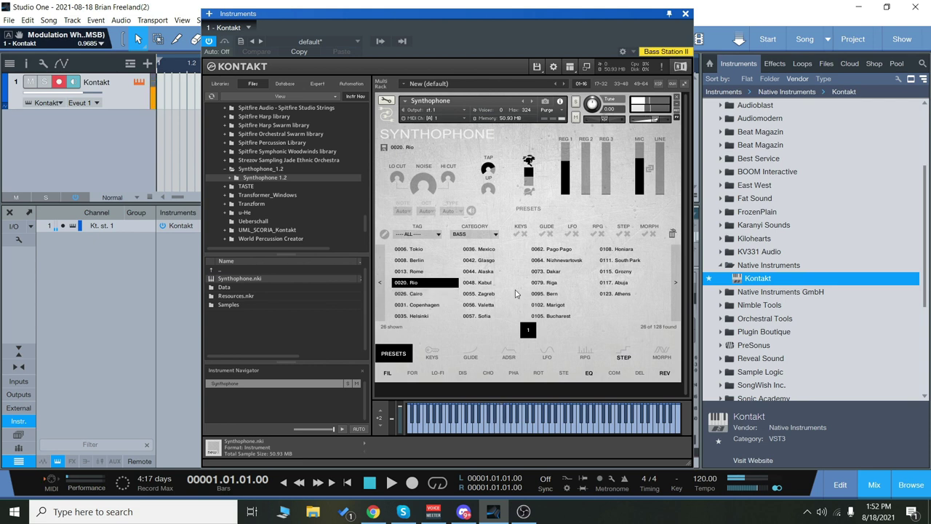
click(492, 284)
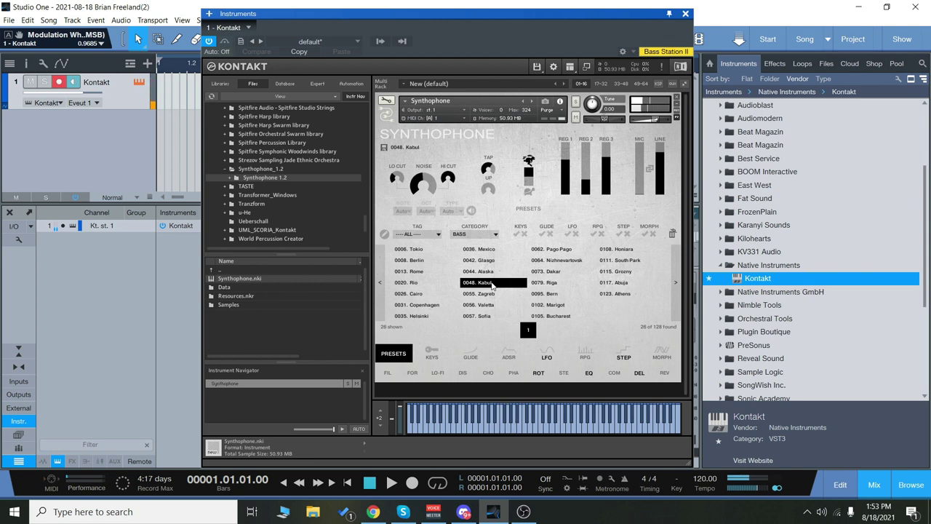
- Audition the bass presets 0079. Riga and 0117. Abuja, return to Riga, and load 0064. Nizhnevartovsk
click(559, 284)
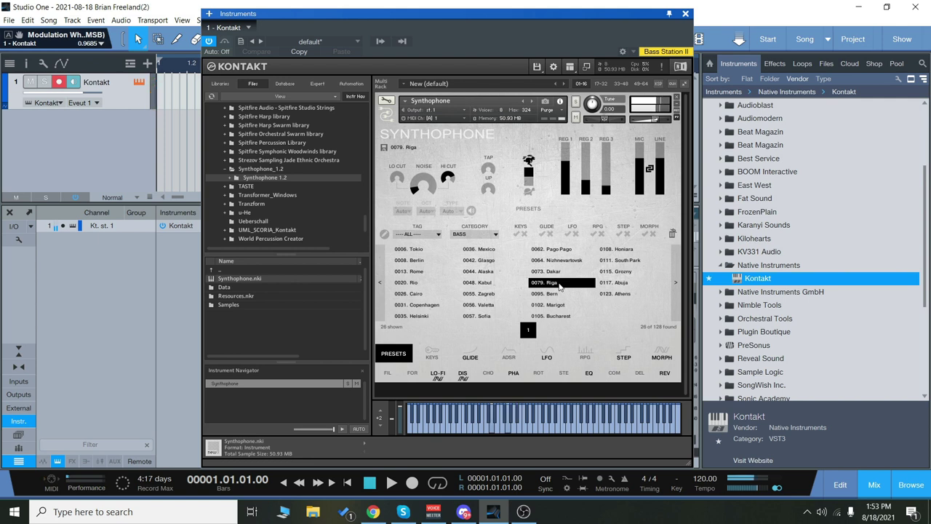
click(628, 283)
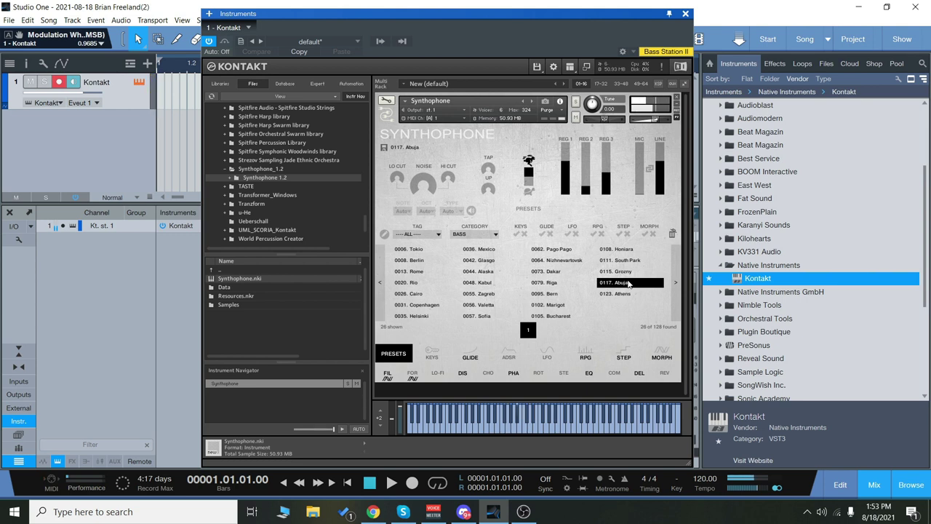
click(566, 285)
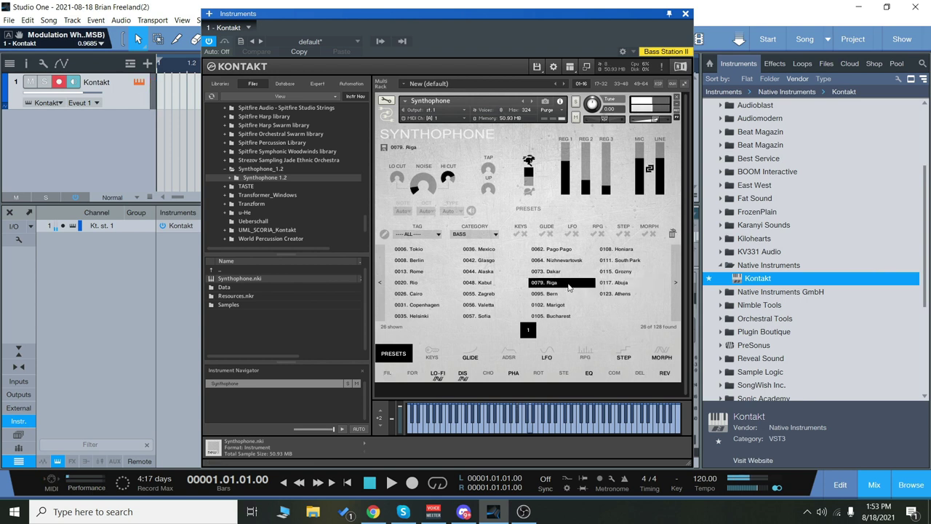
click(567, 263)
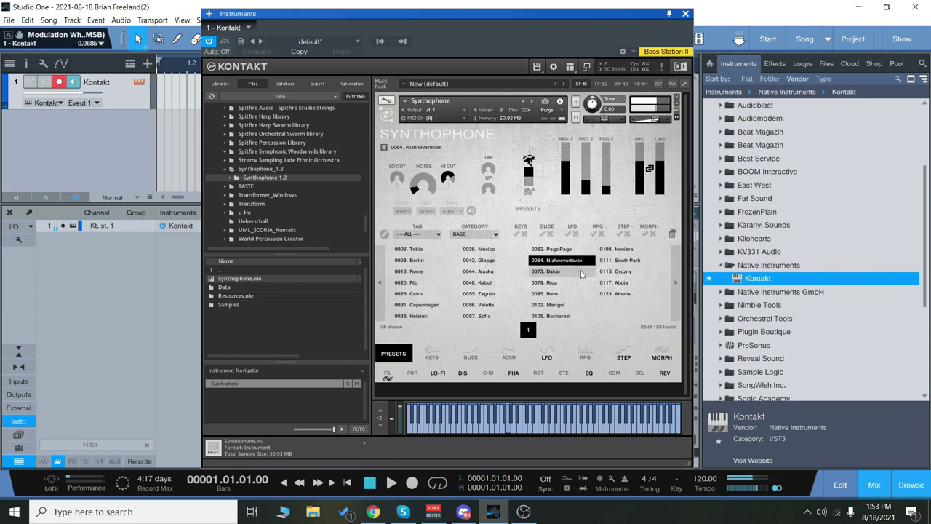
- Filter the presets to PERCUSSIONS and audition 0034. HI-HATS RUN, 0028. SNARES, 0029. KICK and 0097. RIMSHOT
click(474, 234)
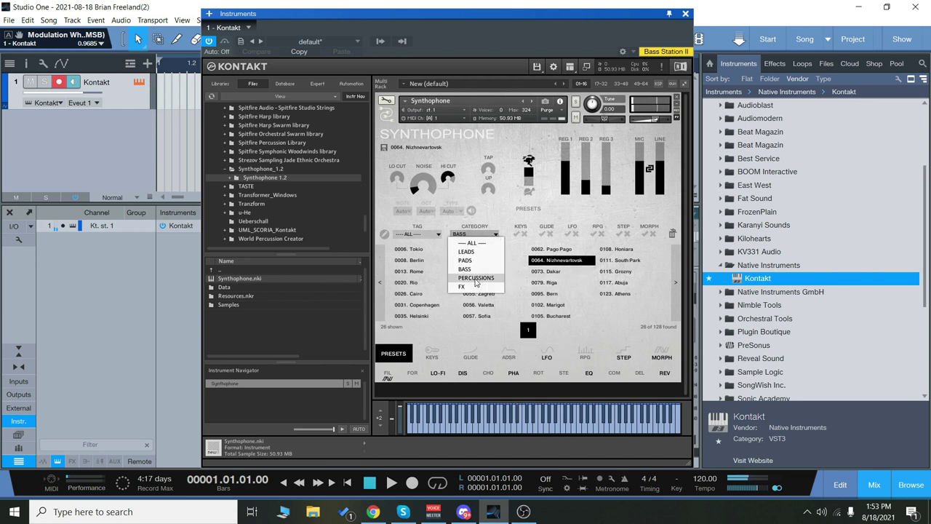
click(475, 281)
click(420, 272)
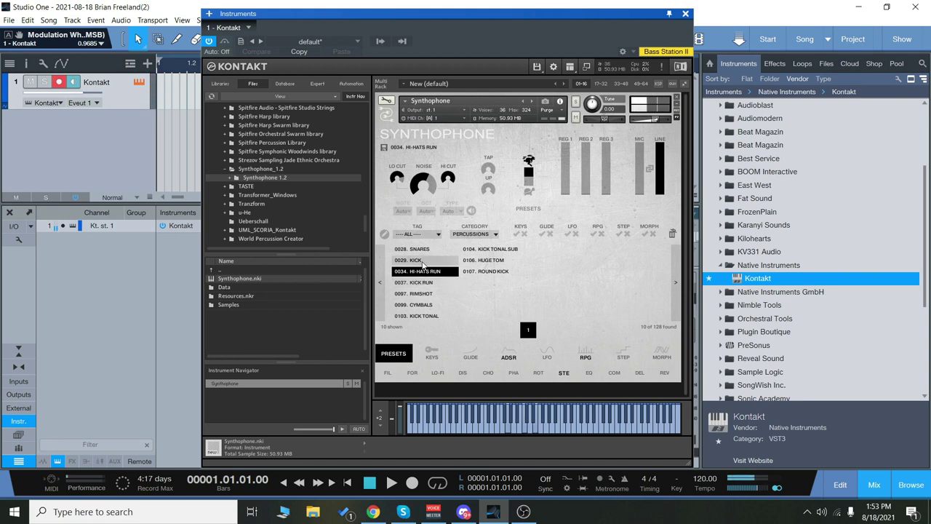
click(430, 249)
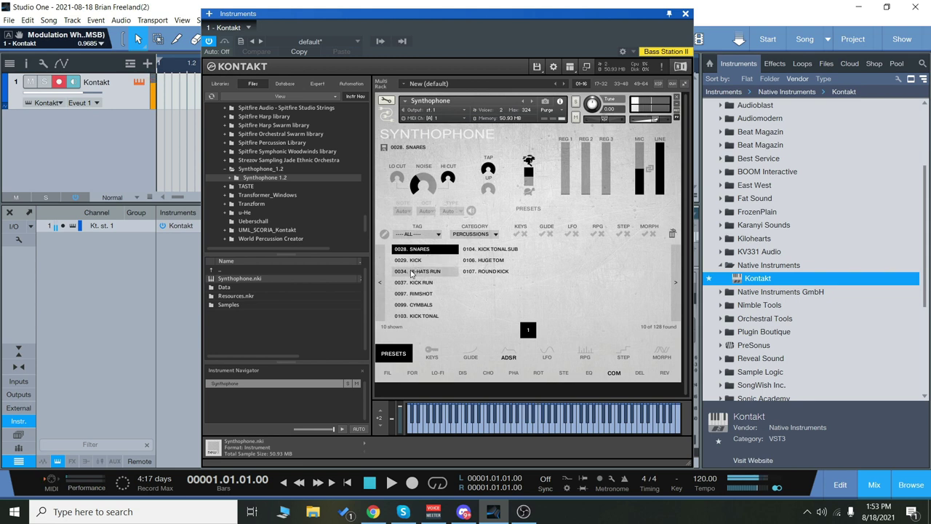
click(422, 262)
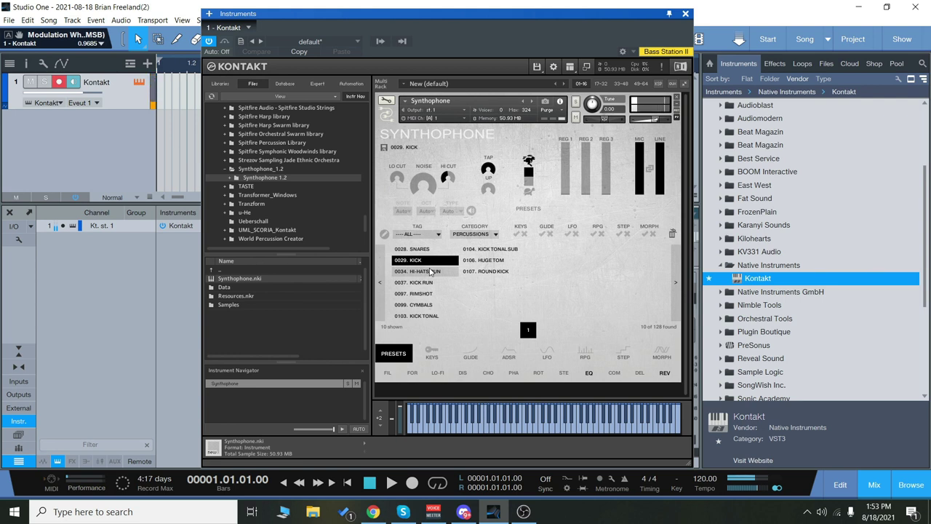
click(429, 294)
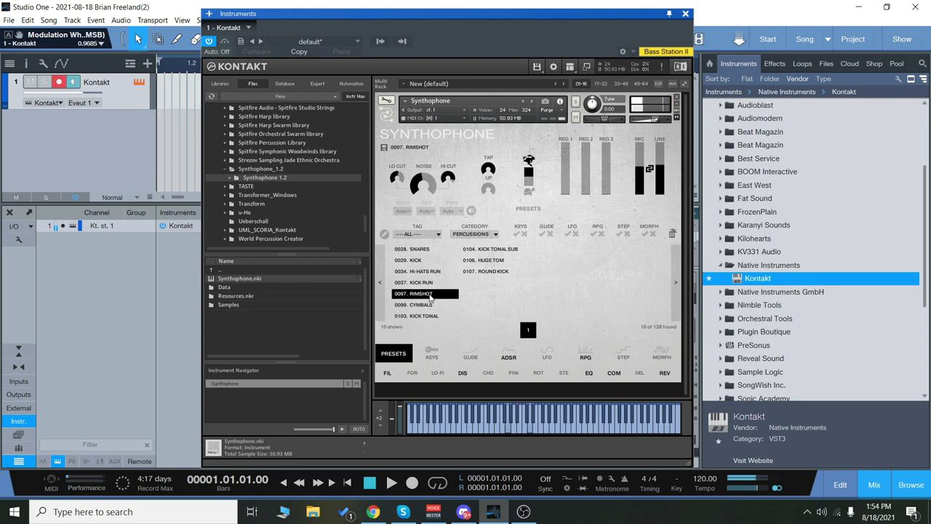
- Audition the percussion presets 0106. HUGE TOM, 0107. ROUND KICK and 0104. KICK TONAL SUB
click(483, 259)
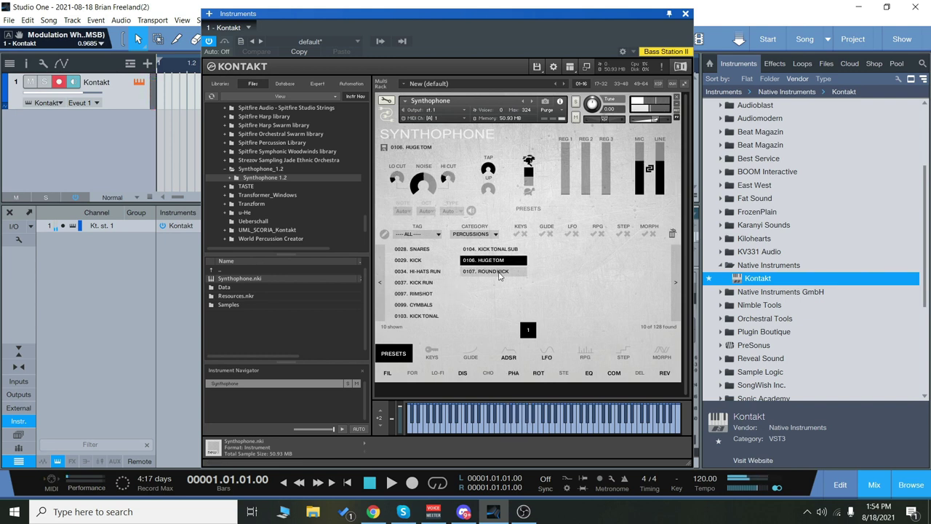
click(492, 276)
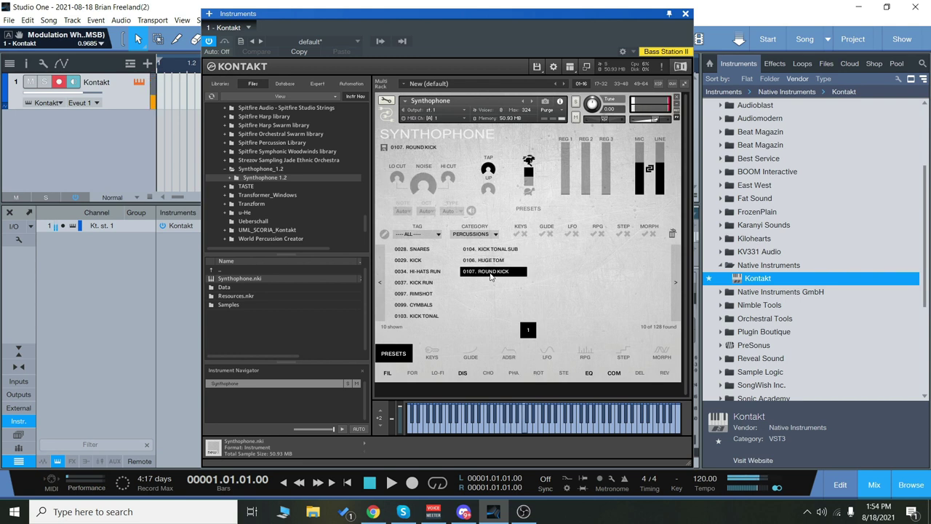
click(521, 251)
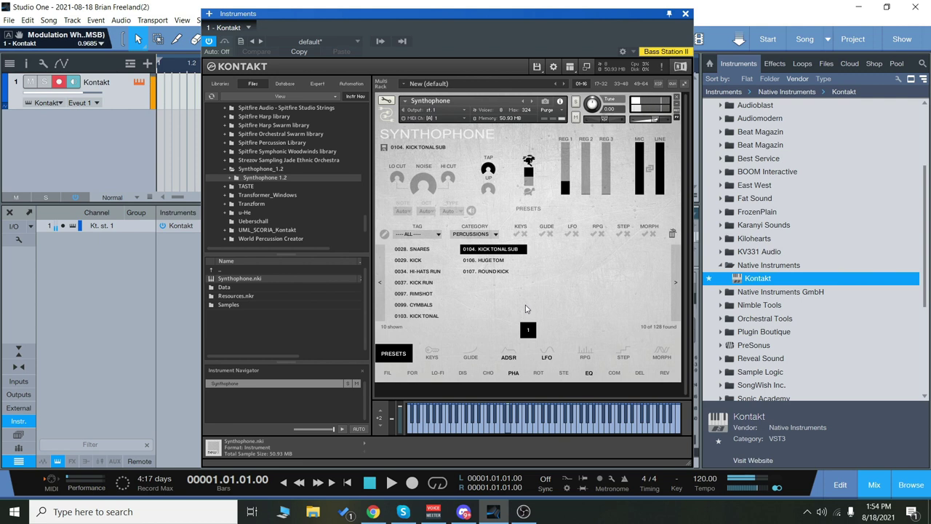
- Load the percussion preset 0103. KICK TONAL and play several low notes on the virtual keyboard
click(420, 317)
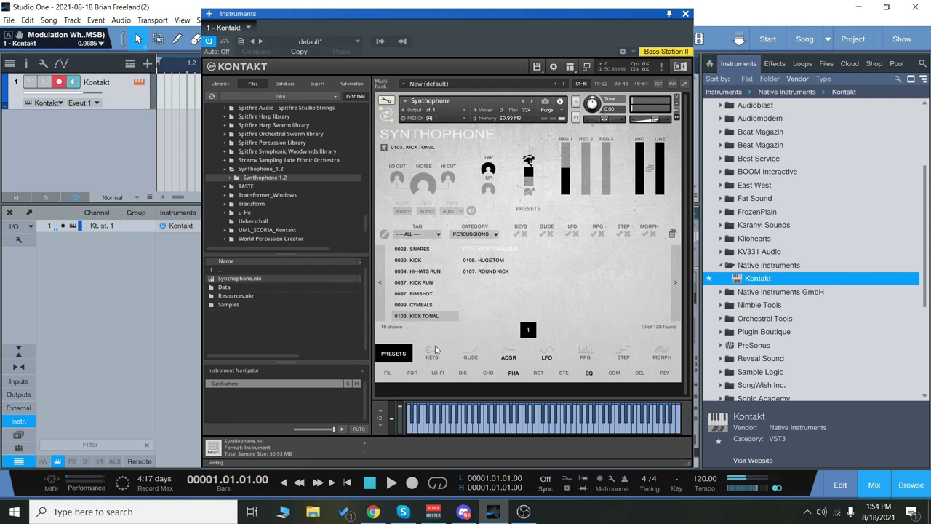
click(498, 433)
click(448, 433)
click(448, 433)
click(460, 434)
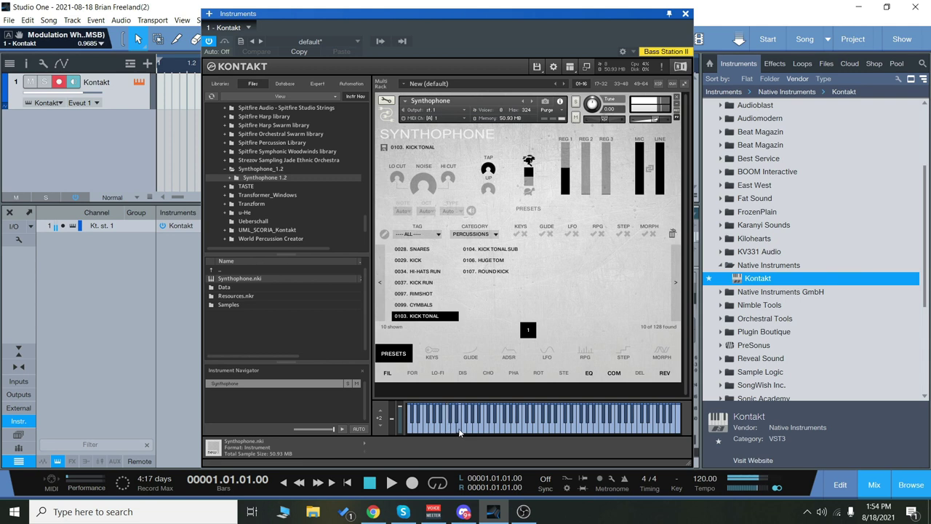
click(457, 434)
- Filter the presets to the FX category, load 0092. Roseau, and play a couple of notes on the virtual keyboard
click(475, 233)
click(472, 291)
click(481, 271)
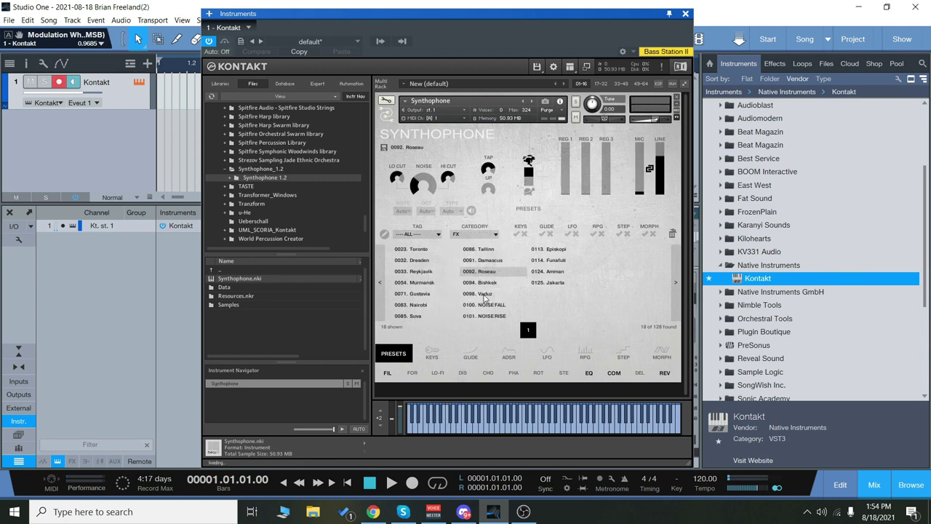
click(518, 432)
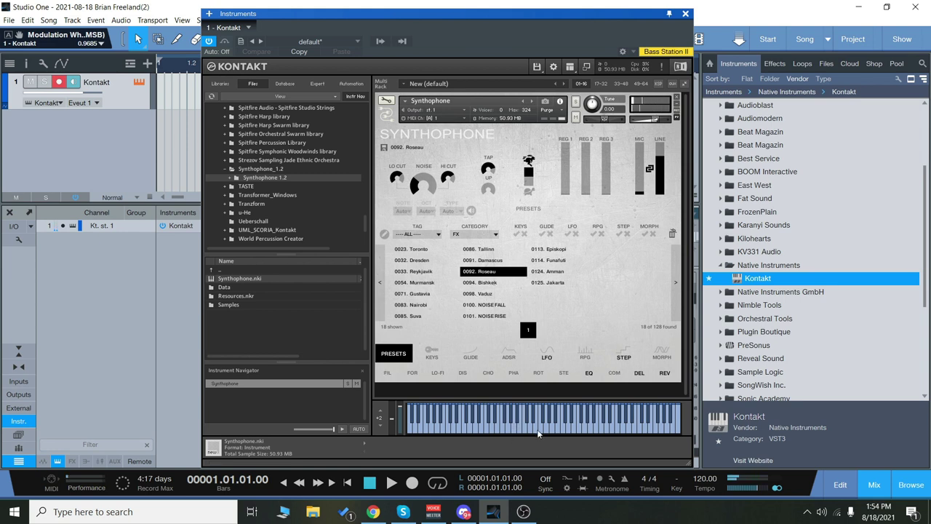
click(552, 430)
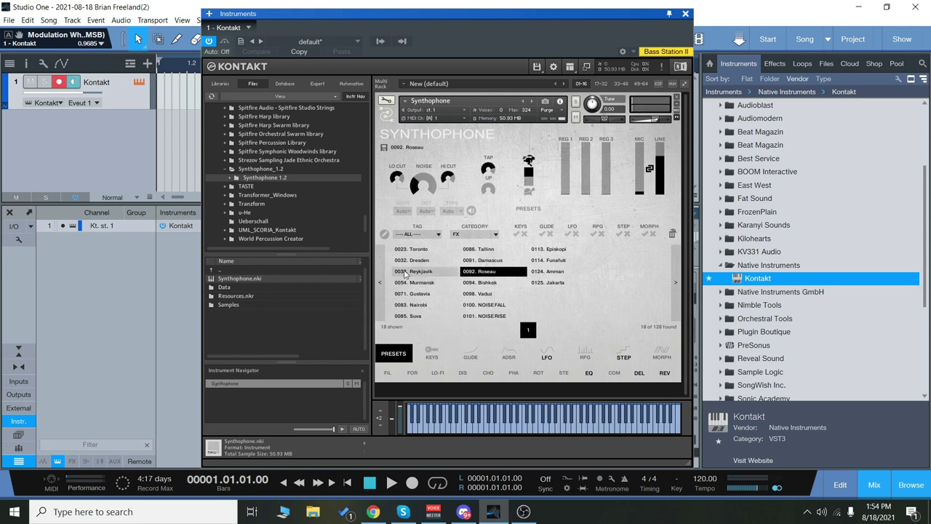
- Load the FX preset 0033. Reykjavik and play a few notes on the virtual keyboard
click(422, 271)
click(523, 429)
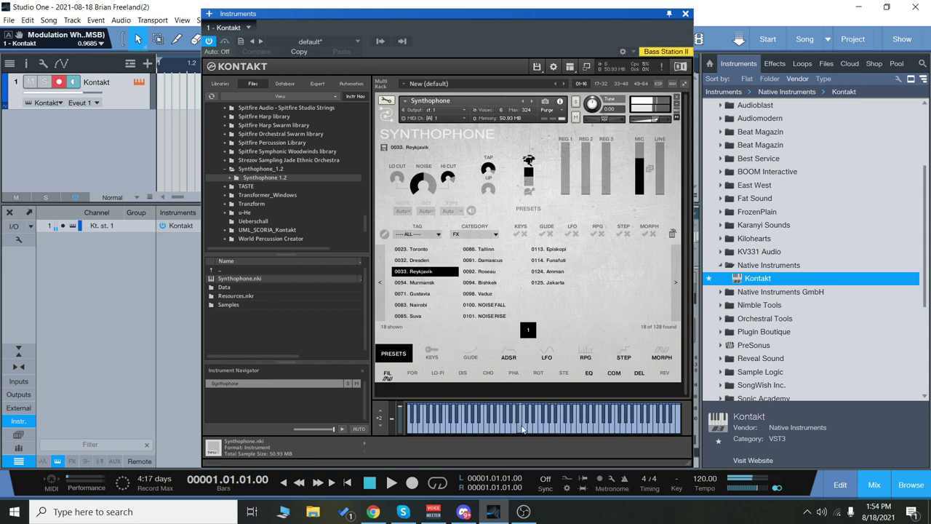
click(522, 429)
click(494, 432)
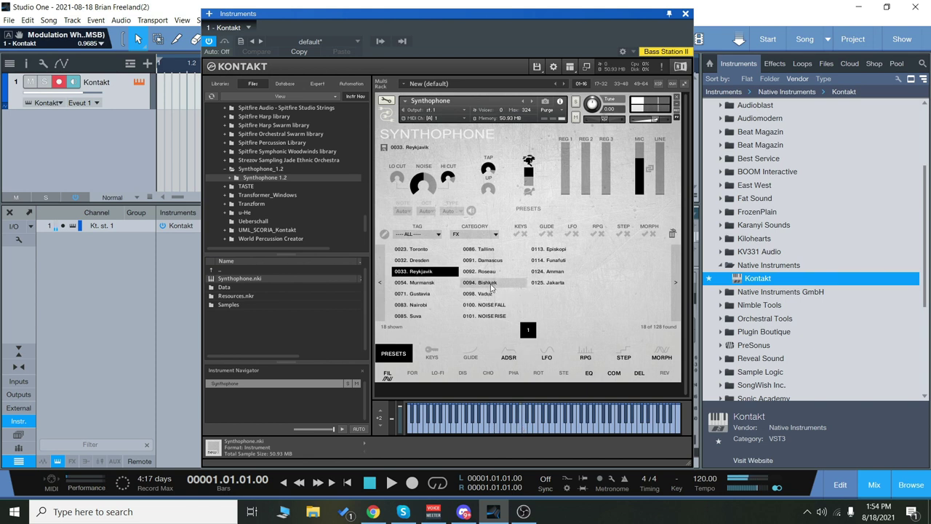
- Audition the FX presets 0094. Bishkek, 0100. NOISE FALL and 0101. NOISE RISE
click(489, 284)
click(504, 431)
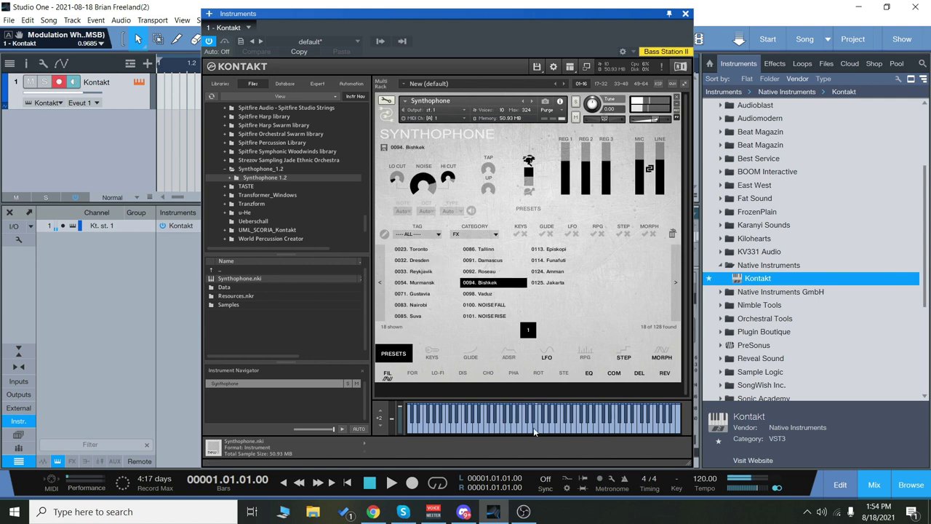
click(494, 306)
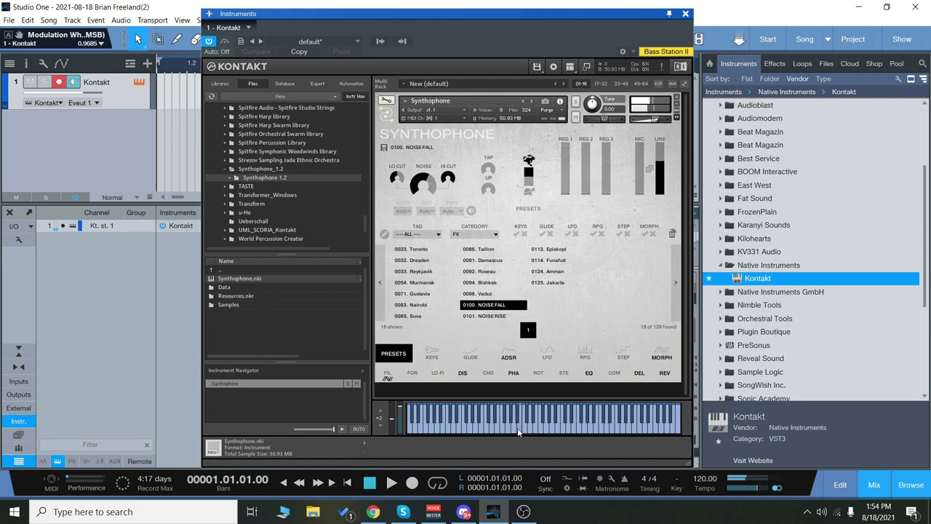
click(489, 315)
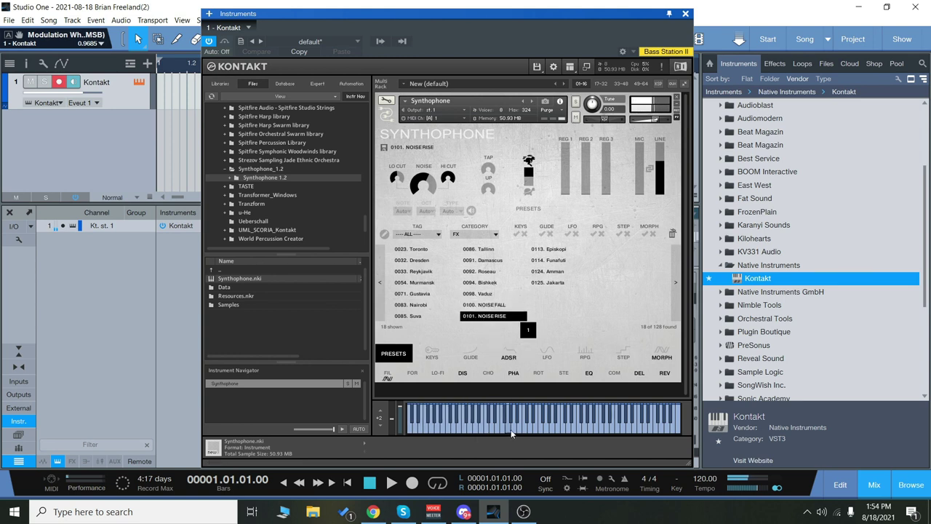
- Audition the FX presets 0114. Funafuti, 0124. Amman and 0125. Jakarta, playing notes on the virtual keyboard
click(560, 260)
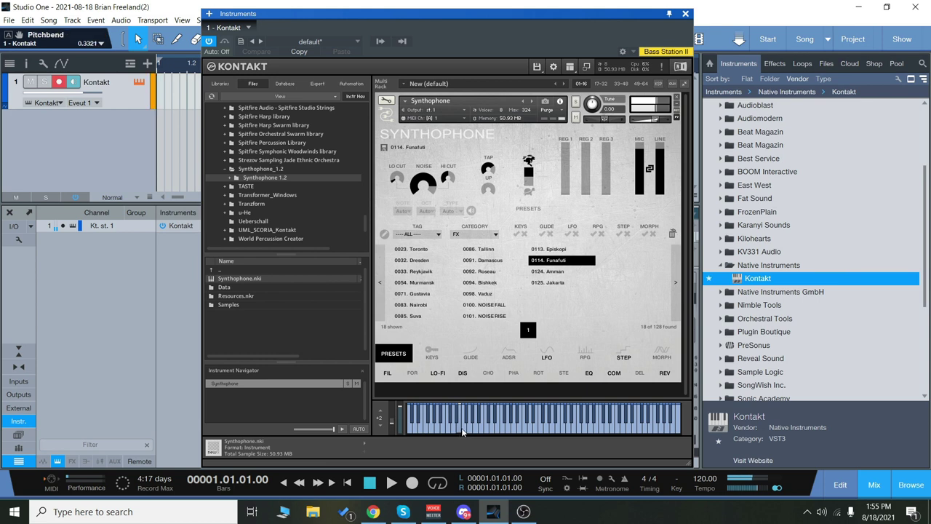
click(557, 272)
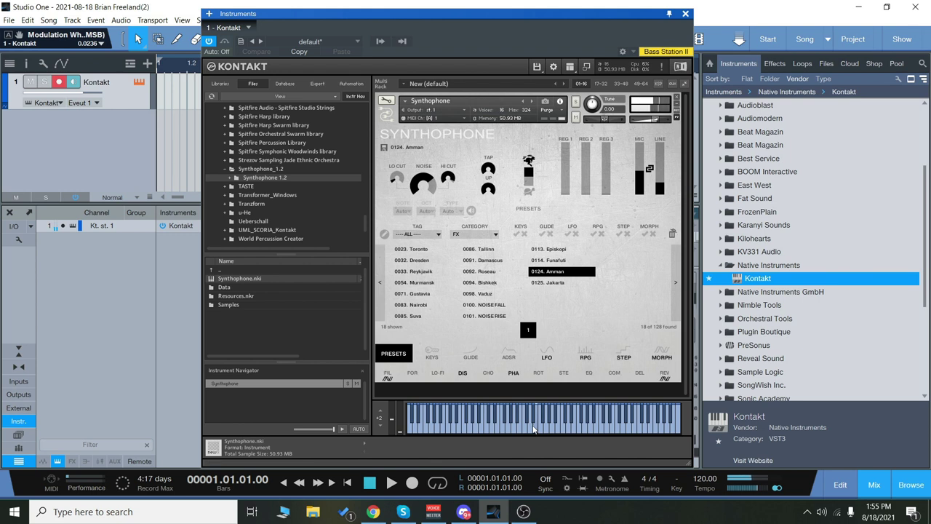
click(560, 283)
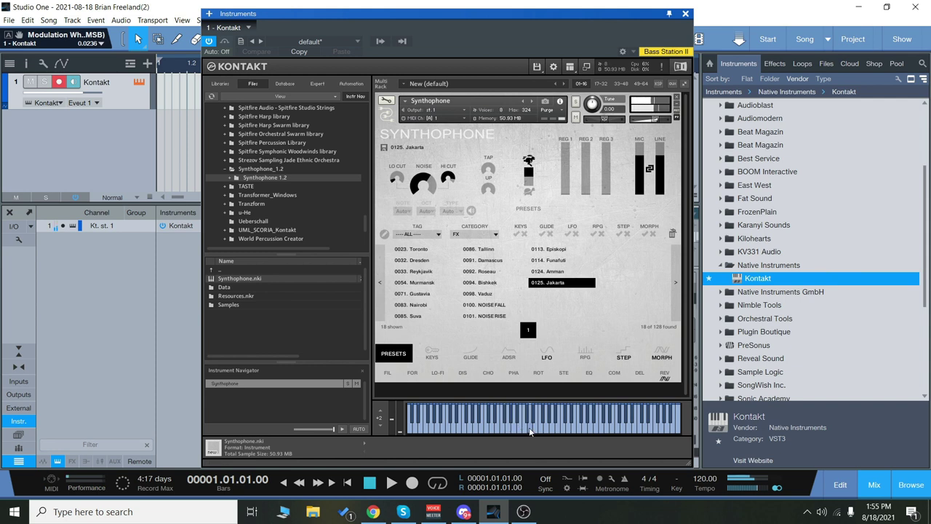
click(526, 429)
click(489, 434)
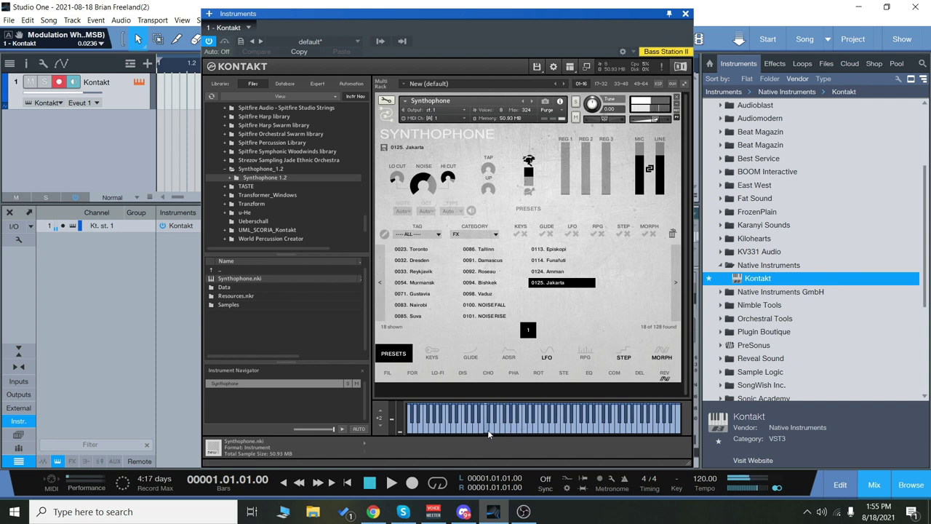
- Try the FX preset 0054. Murmansk, load 0032. Dresden, and play a couple of notes on the virtual keyboard
click(422, 283)
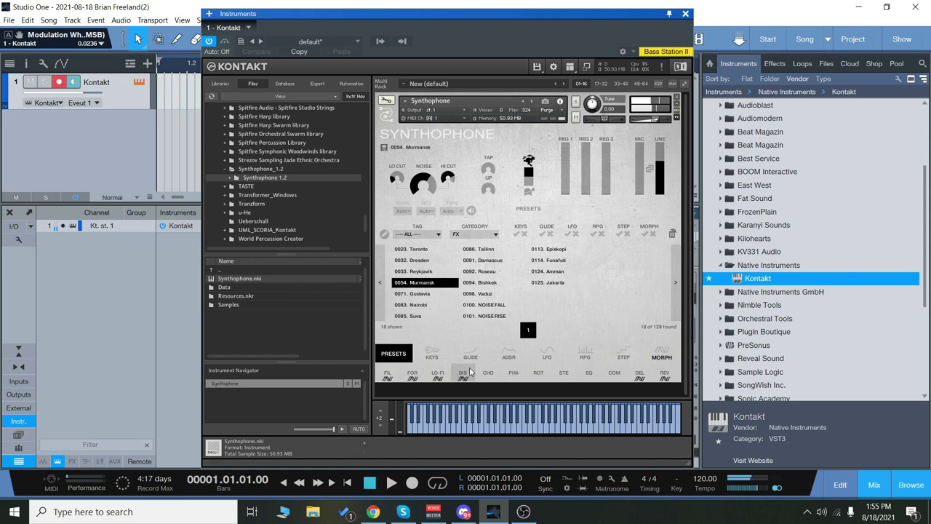
click(426, 262)
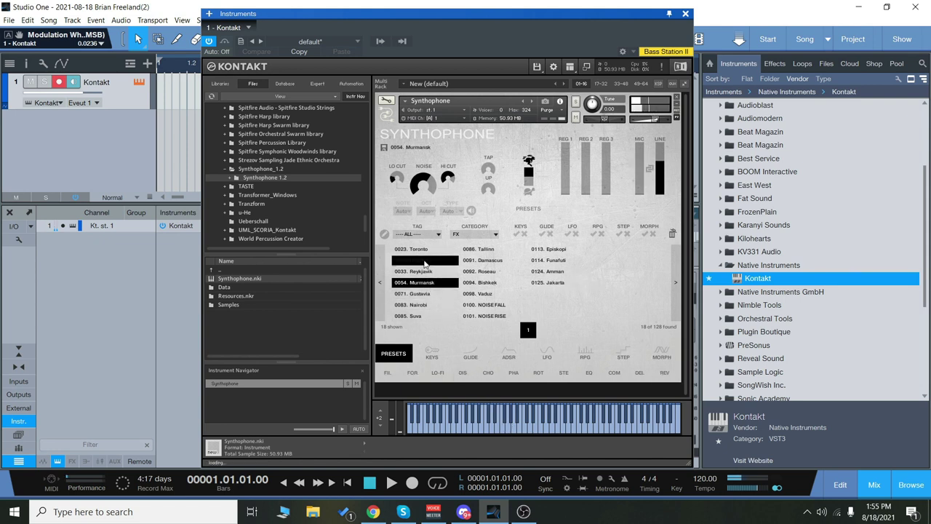
click(513, 432)
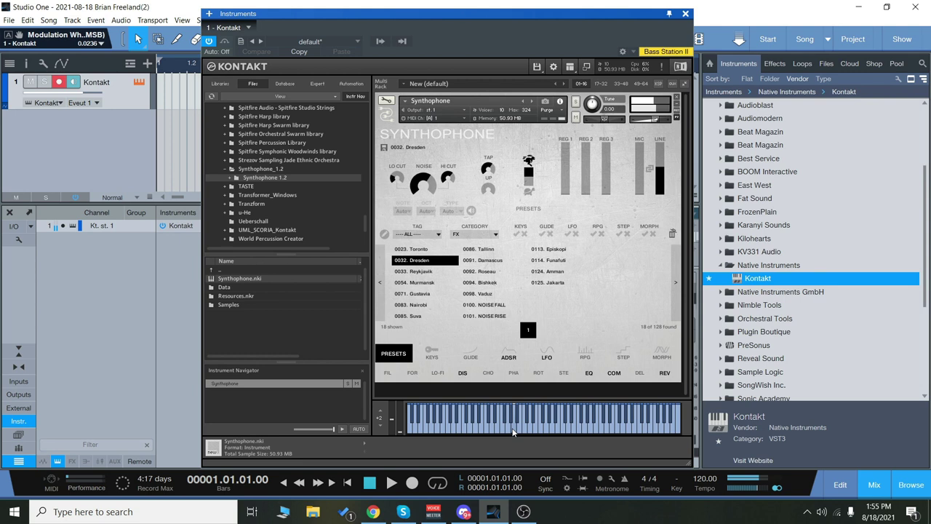
click(469, 429)
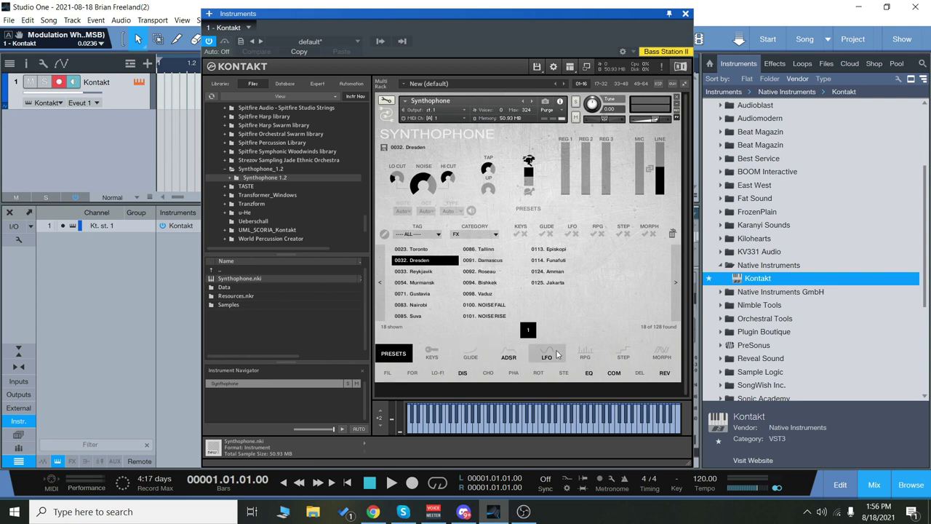
- Show the step sequencer settings and switch both sequencers on and back off
click(623, 353)
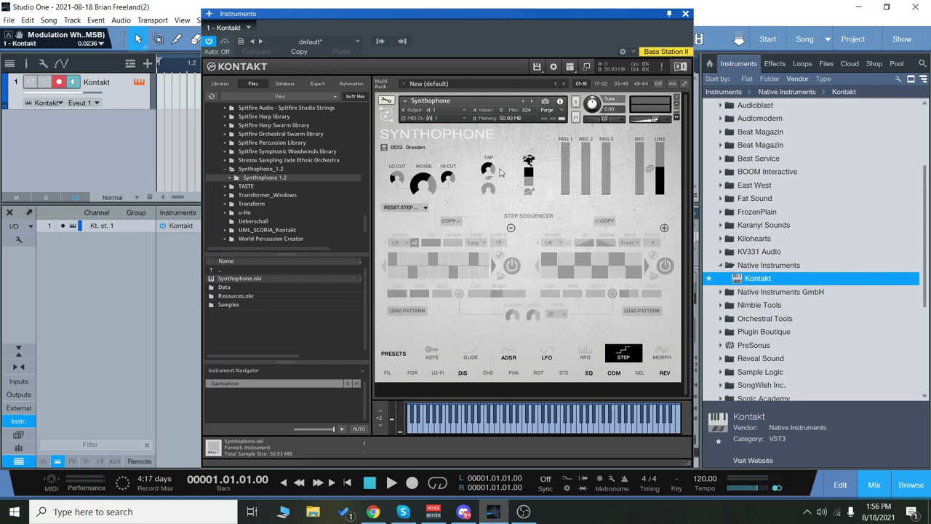
click(512, 265)
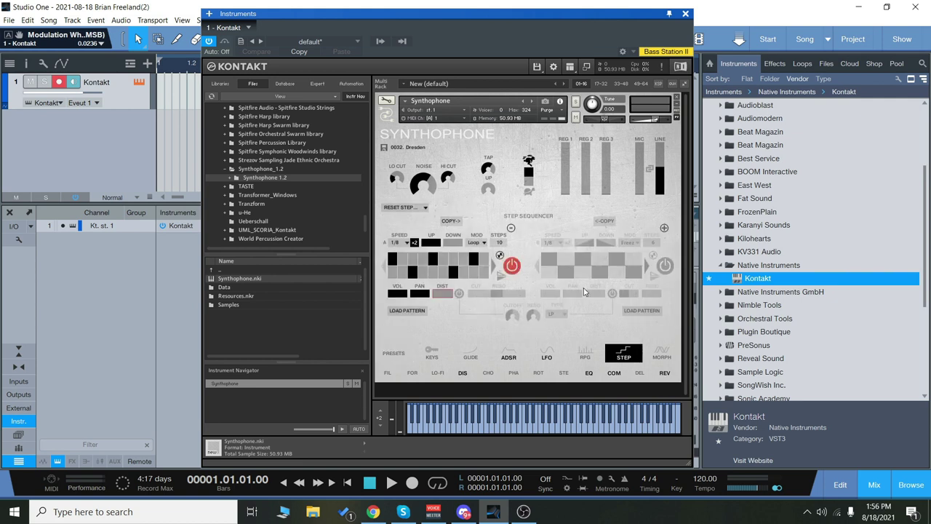
click(664, 265)
click(512, 266)
click(665, 266)
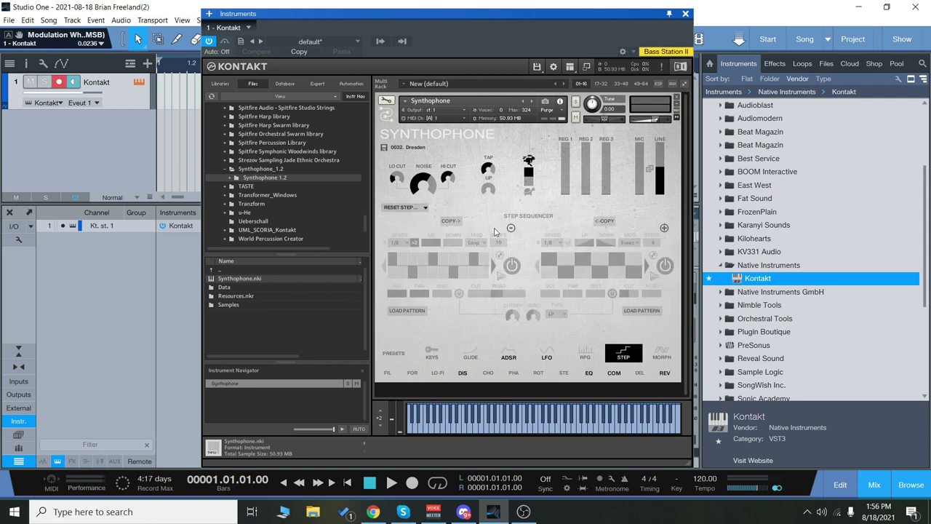
- Switch off both LFOs after viewing the arpeggiator, and show the ADSR amp envelope settings
click(584, 355)
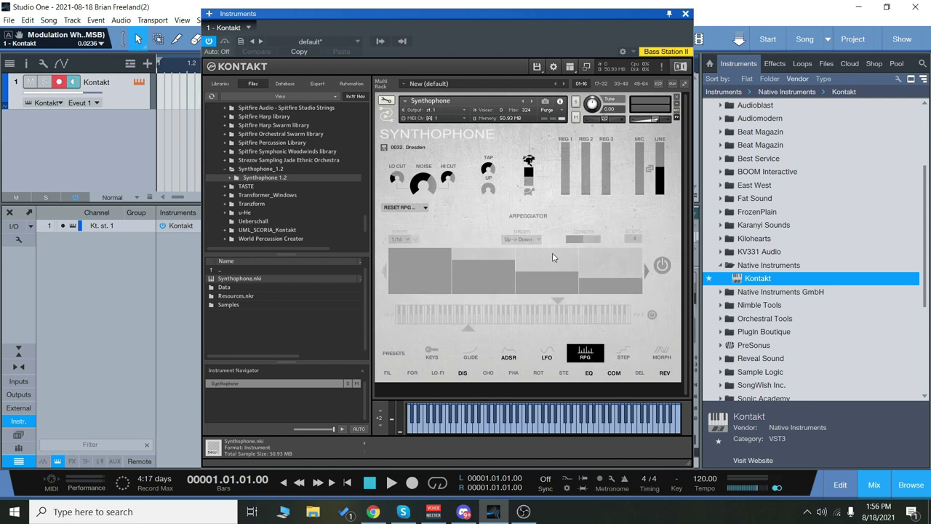
click(547, 351)
click(517, 268)
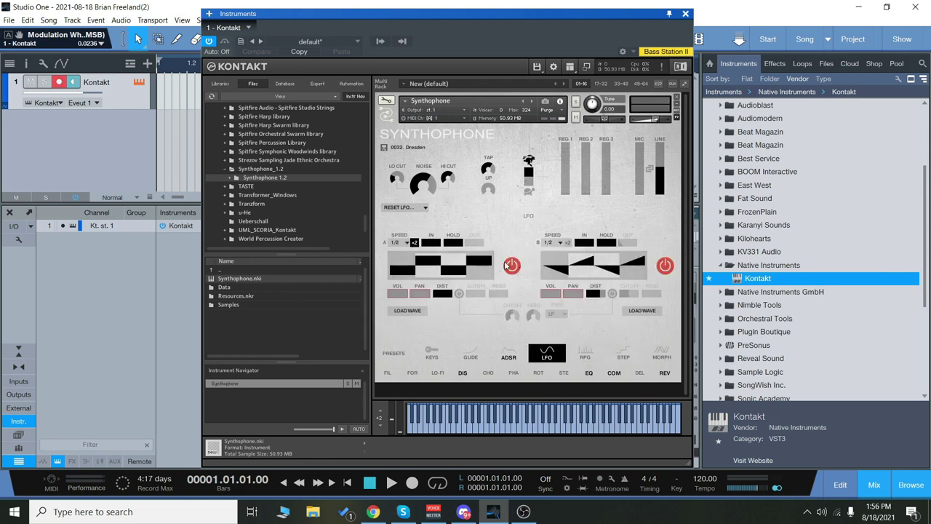
click(511, 266)
click(665, 267)
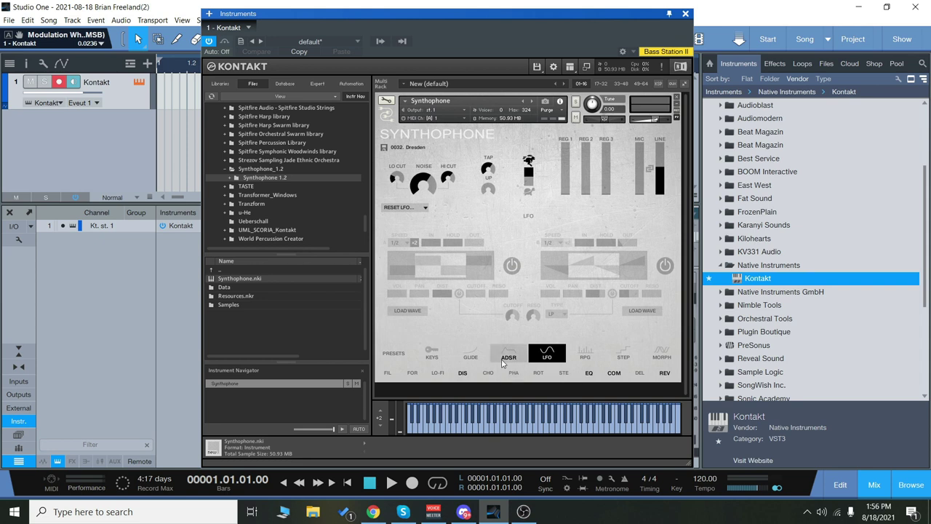
click(508, 353)
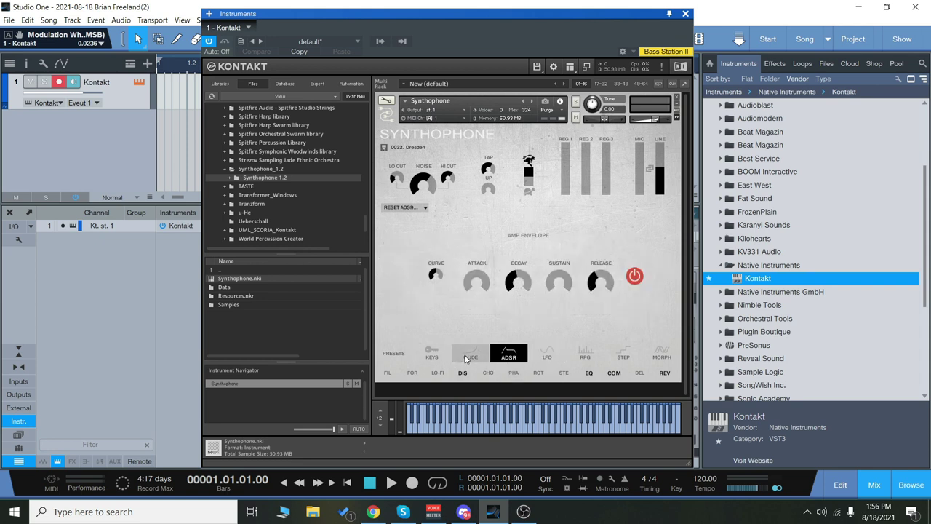